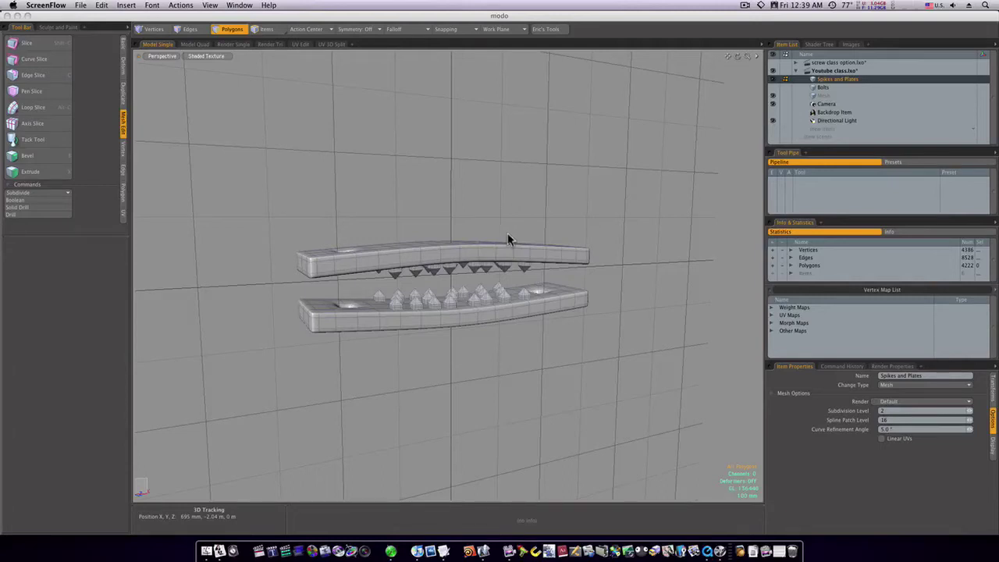
left_click_drag(507, 238, 476, 229, "alt")
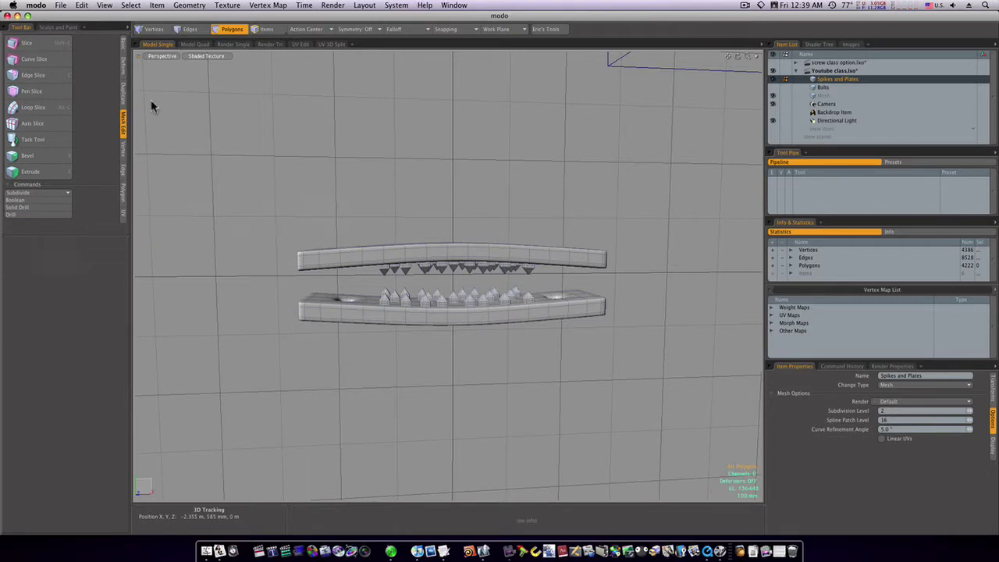
left_click(195, 44)
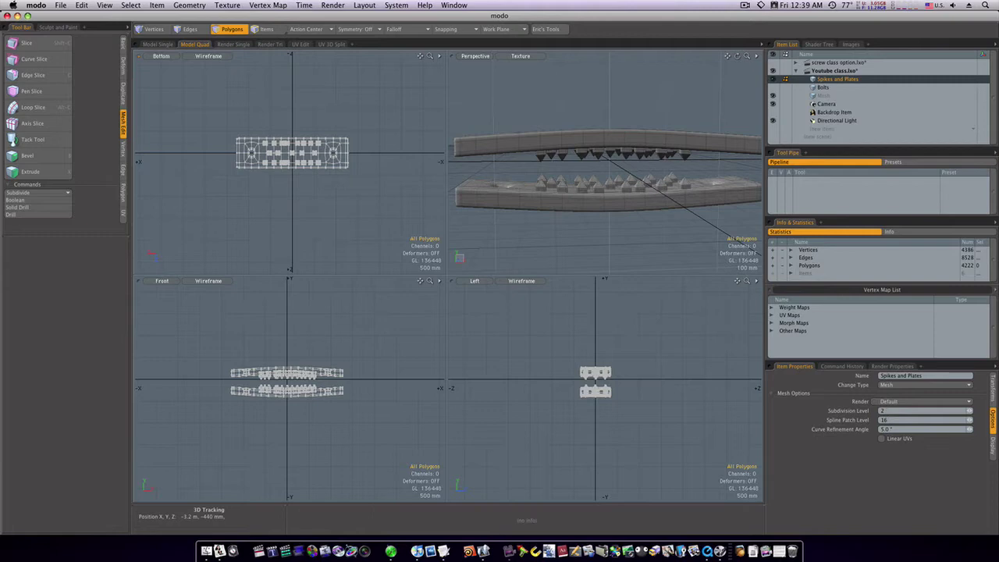
left_click_drag(0, 234, 8, 258)
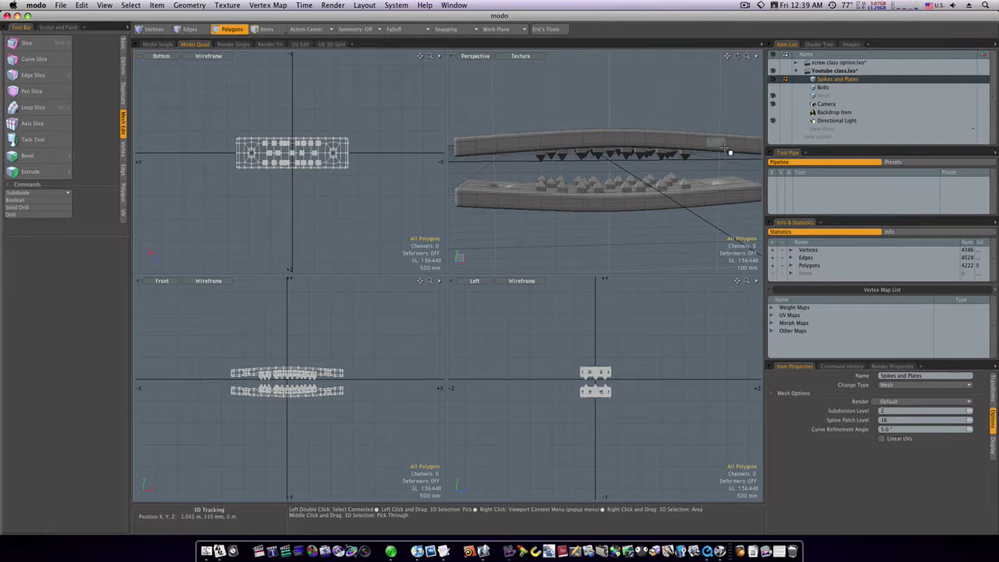
left_click(169, 45)
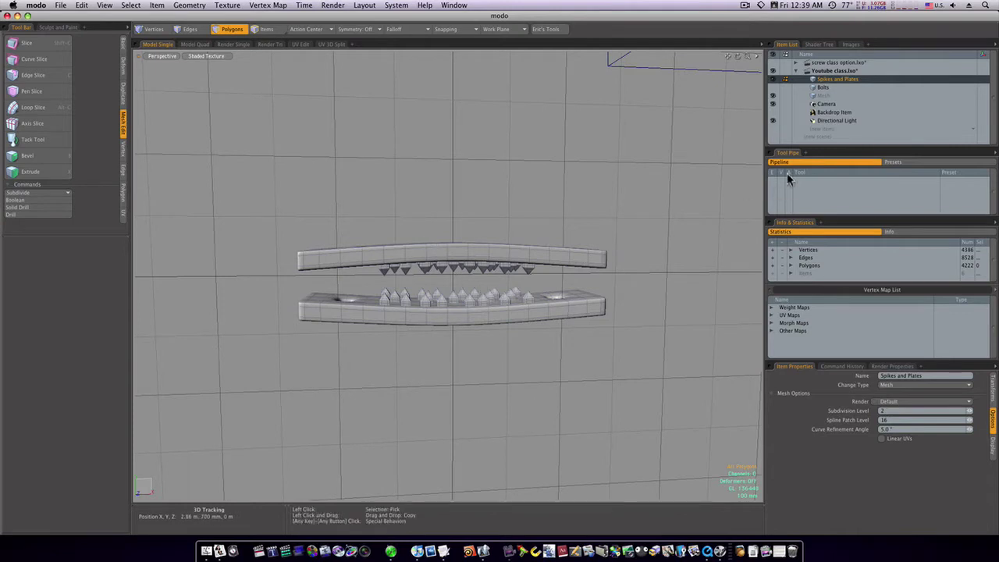
Show the backdrop reference drawing and check the spiked plates against it from the front view, ending in perspective.
left_click(773, 113)
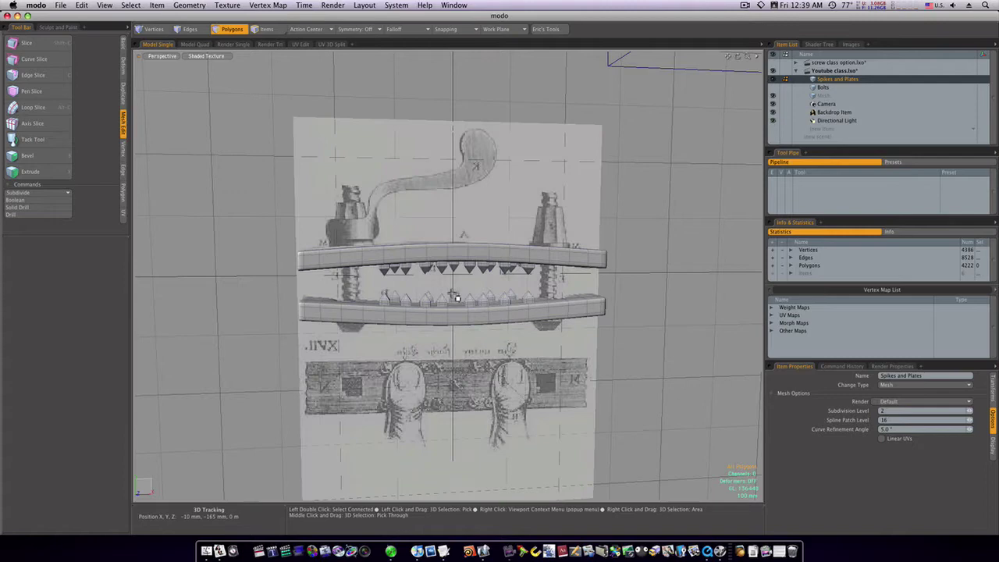
left_click_drag(451, 293, 460, 289, "alt")
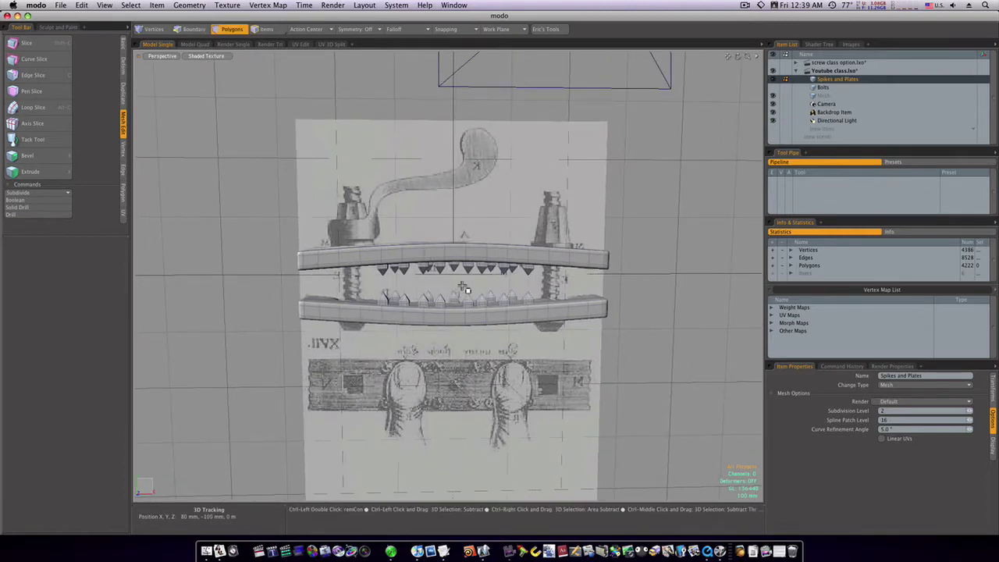
key("ctrl+space")
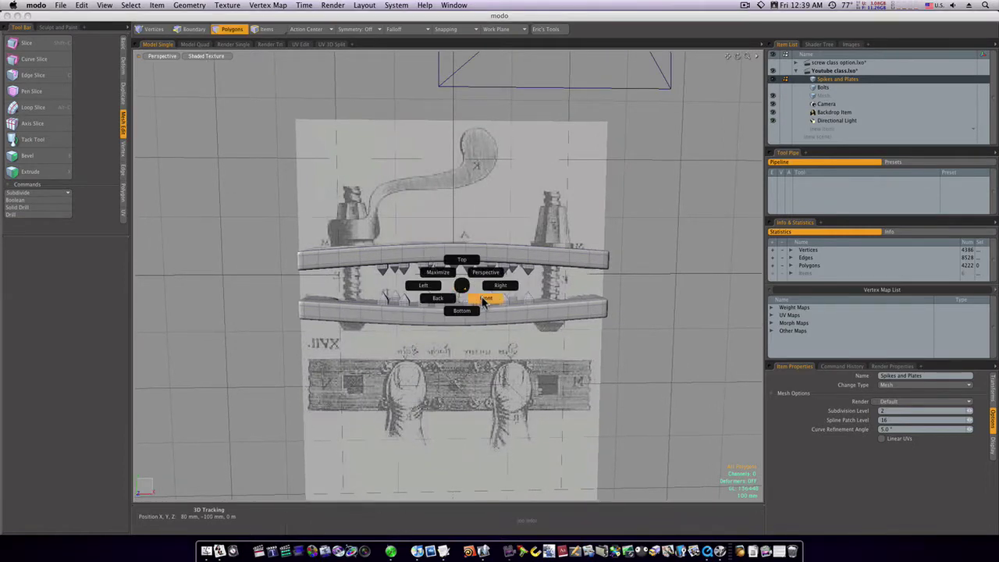
left_click(484, 298)
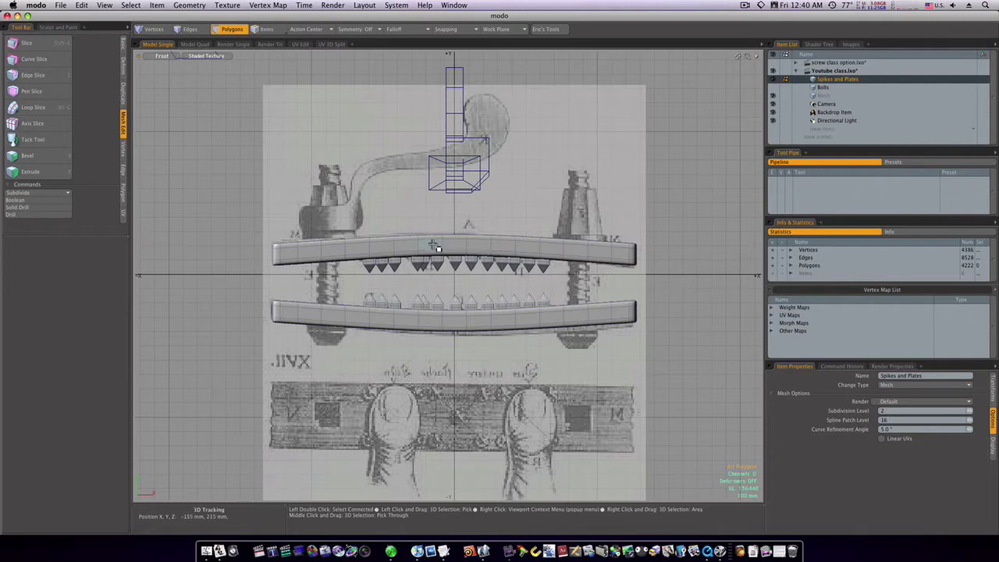
key("ctrl+space")
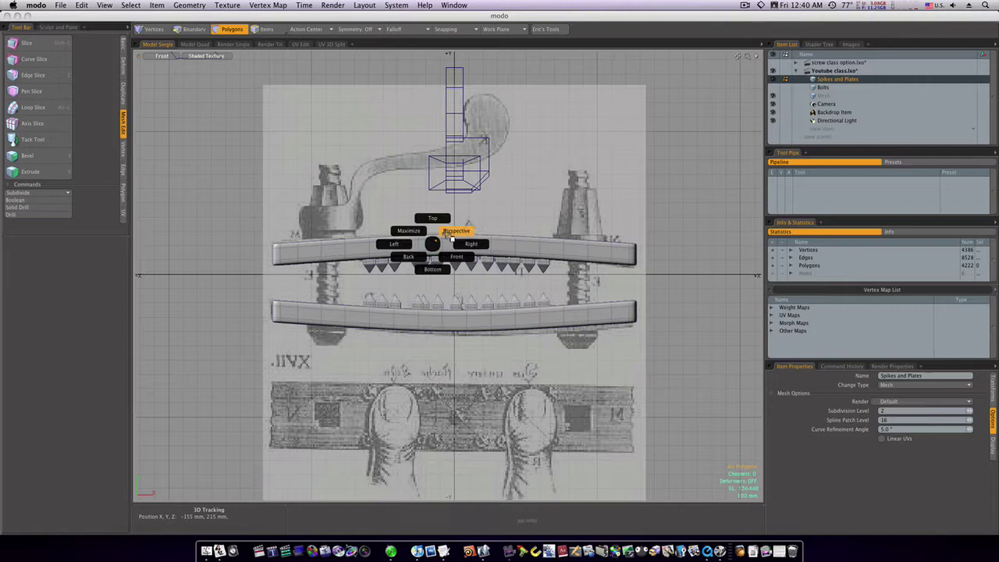
left_click(449, 231)
mouse_move(445, 236)
left_mouse_down("alt")
mouse_move(469, 258)
mouse_move(434, 295)
mouse_move(444, 221)
left_mouse_up("alt")
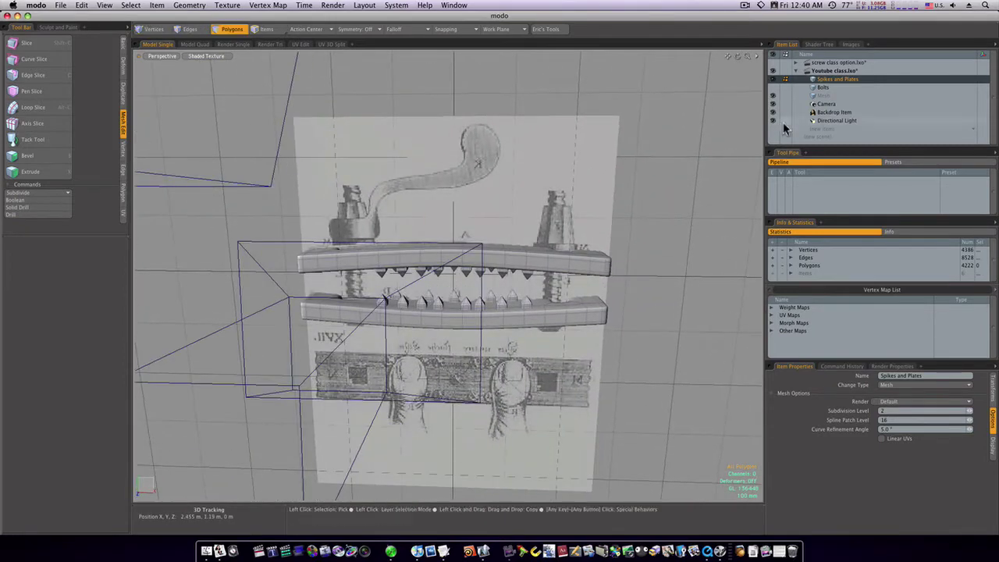
In the empty Mesh item, draw a flat eight-sided cylinder with a radius of about 225 mm in front of the plates.
left_click(823, 95)
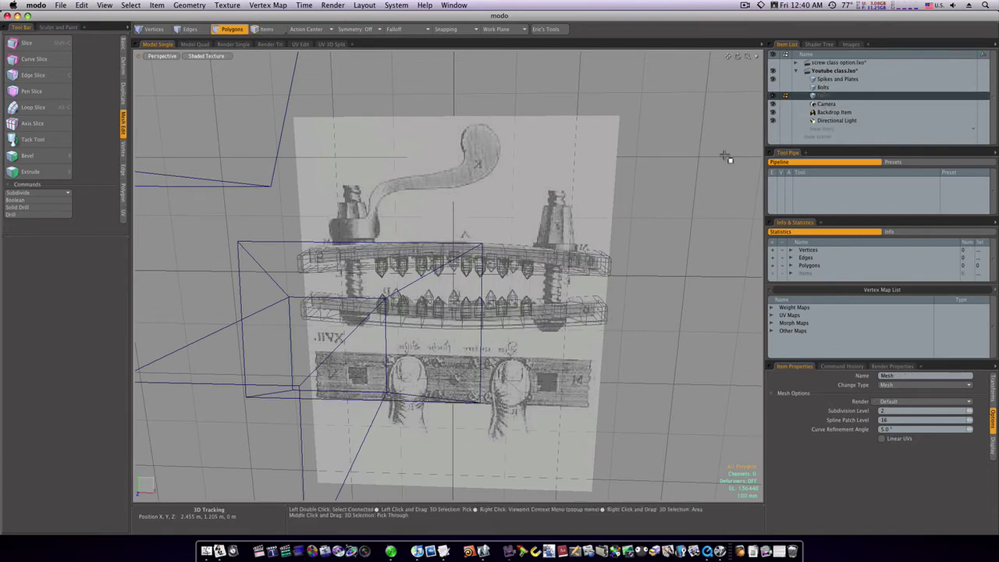
left_click_drag(431, 240, 430, 330, "alt")
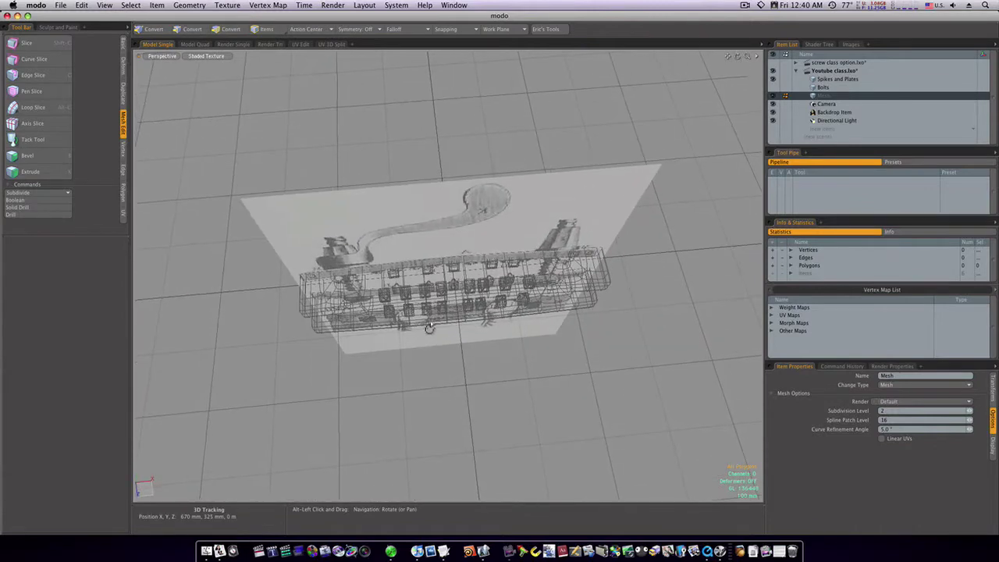
left_click(123, 45)
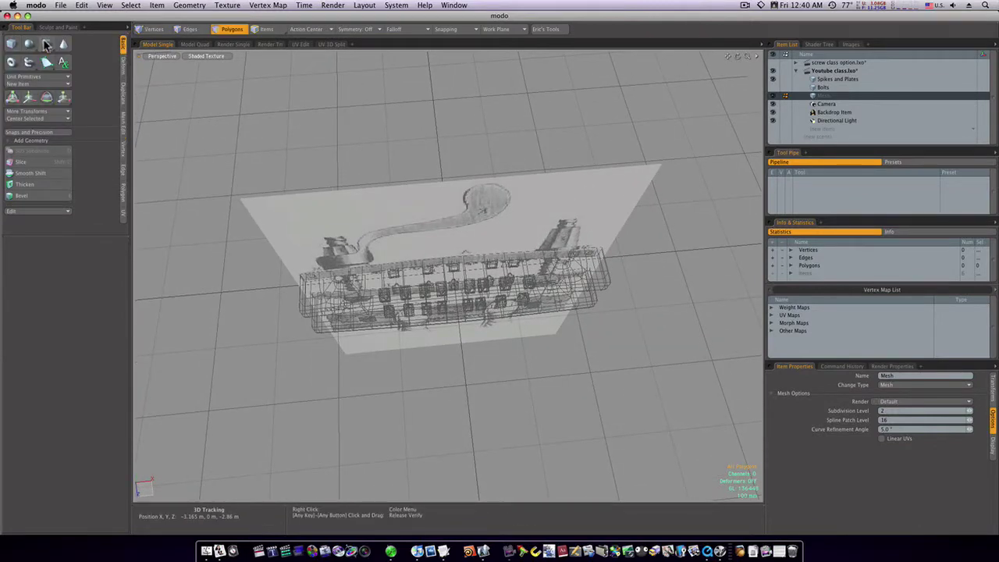
left_click(46, 45)
left_click_drag(351, 343, 378, 366)
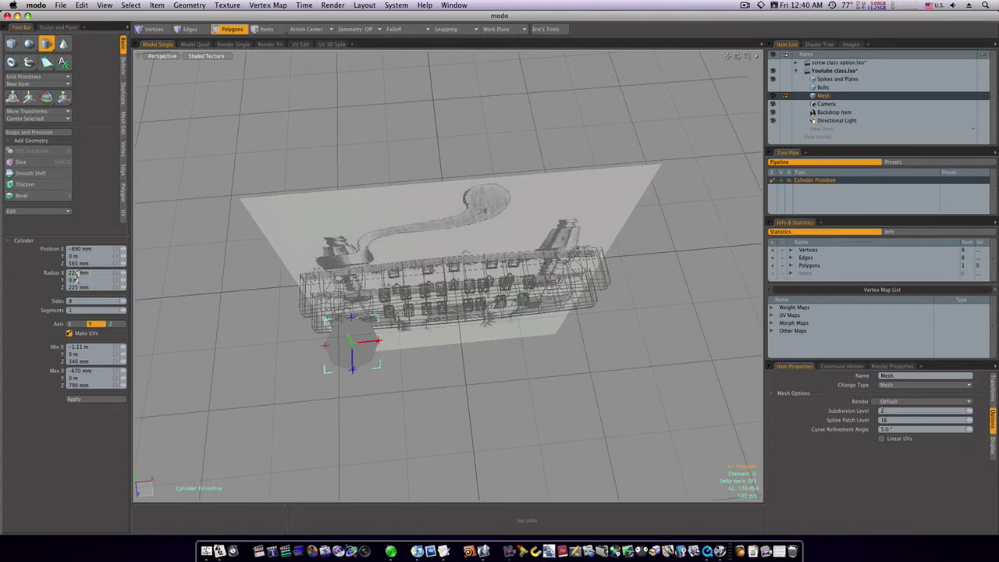
Set the cylinder's X and Z radius to 135 mm.
type("135mm")
key("Tab")
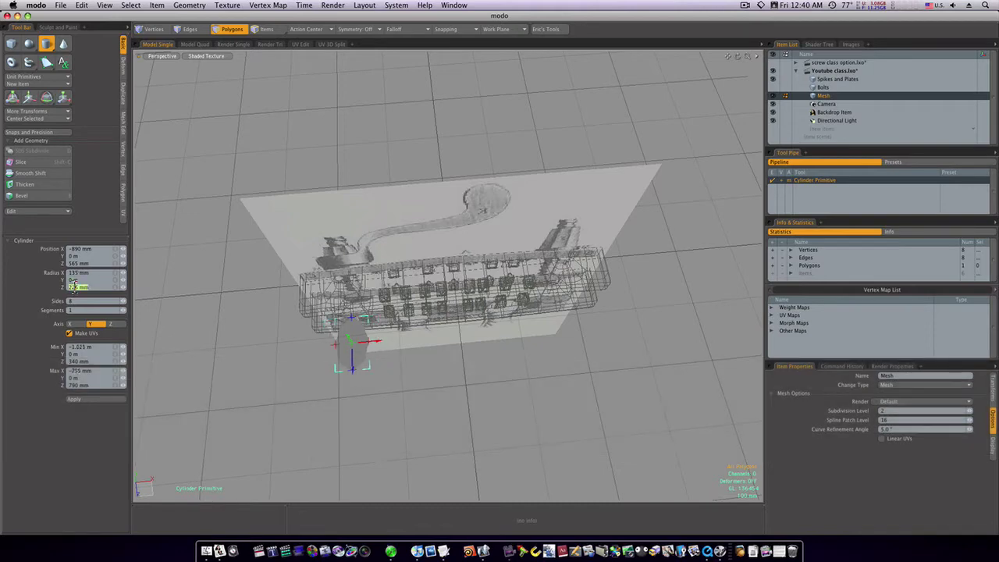
type("135")
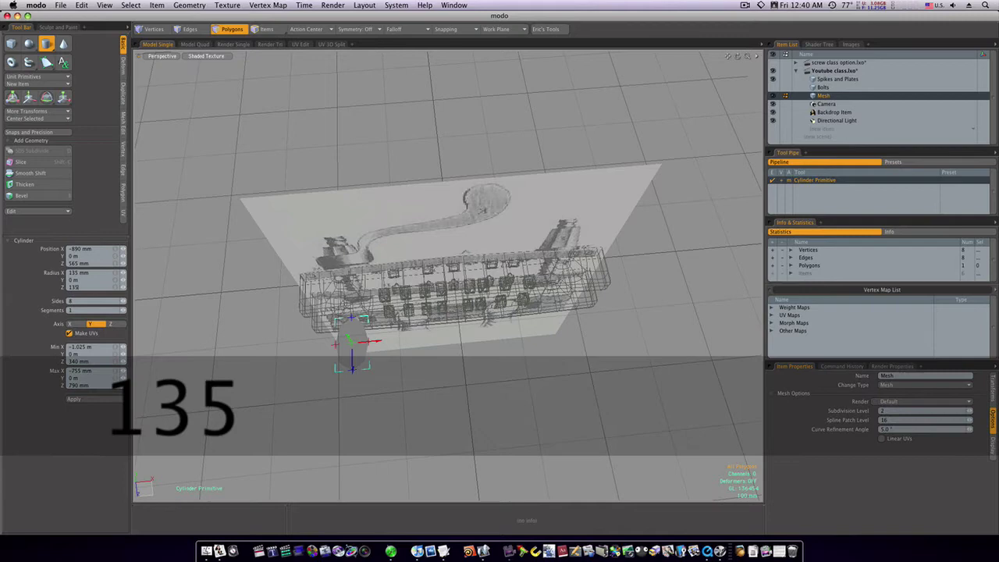
type("mm")
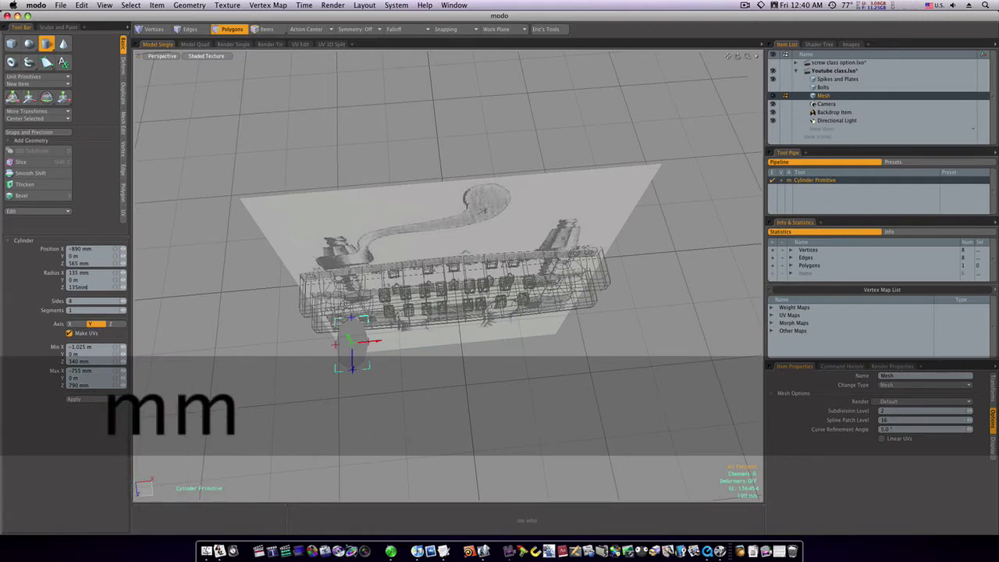
key("Return")
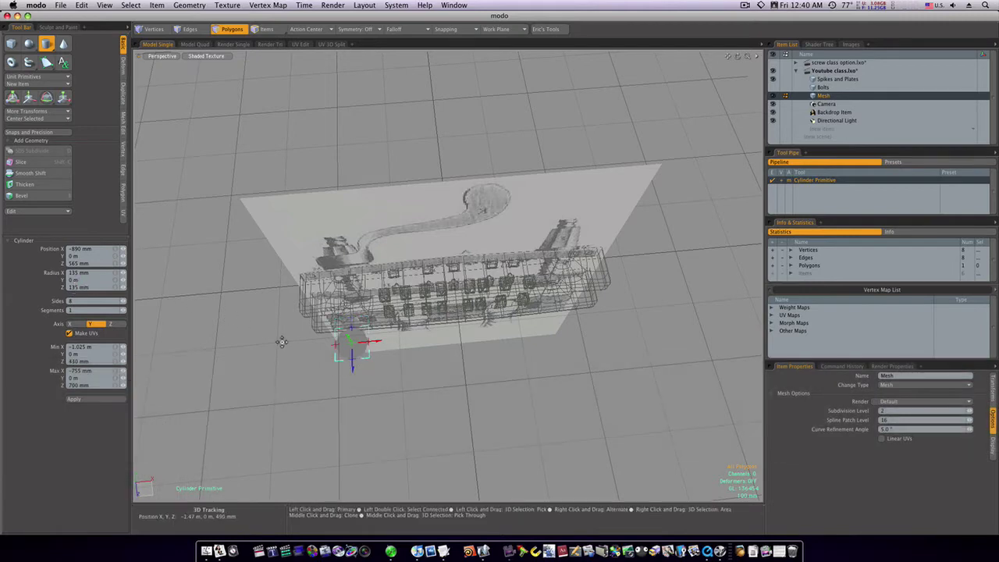
Move the flat cylinder over the upper plate's hole below the drawn crank handle and set its X and Z radius to 200 mm.
left_click_drag(289, 347, 392, 279, "alt")
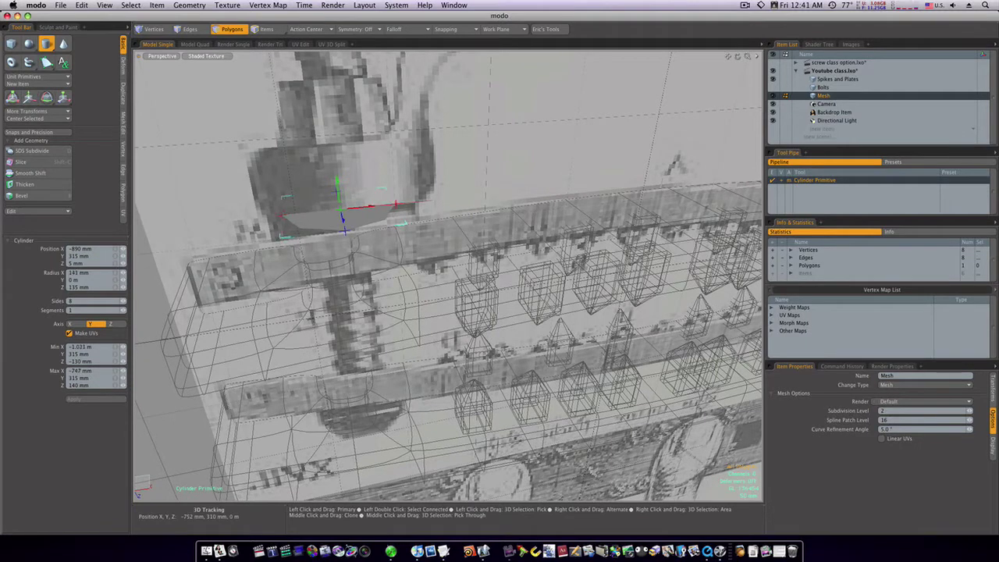
left_click_drag(396, 205, 408, 204)
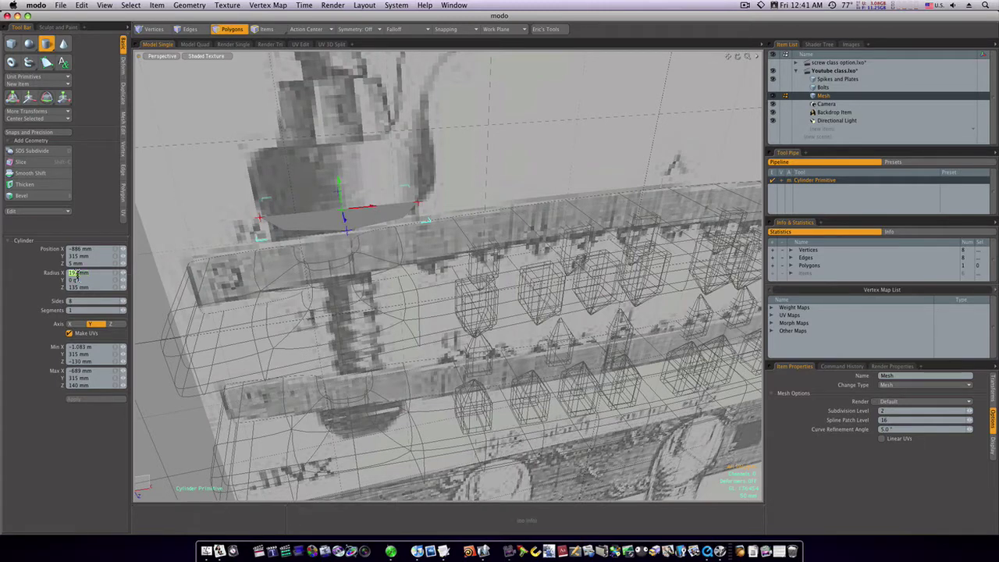
type("200mm")
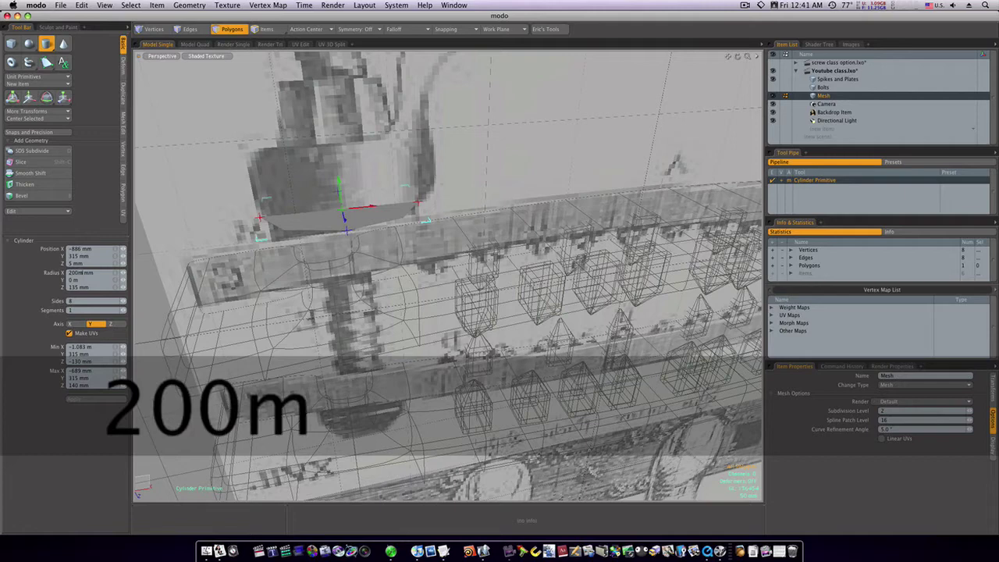
key("Return")
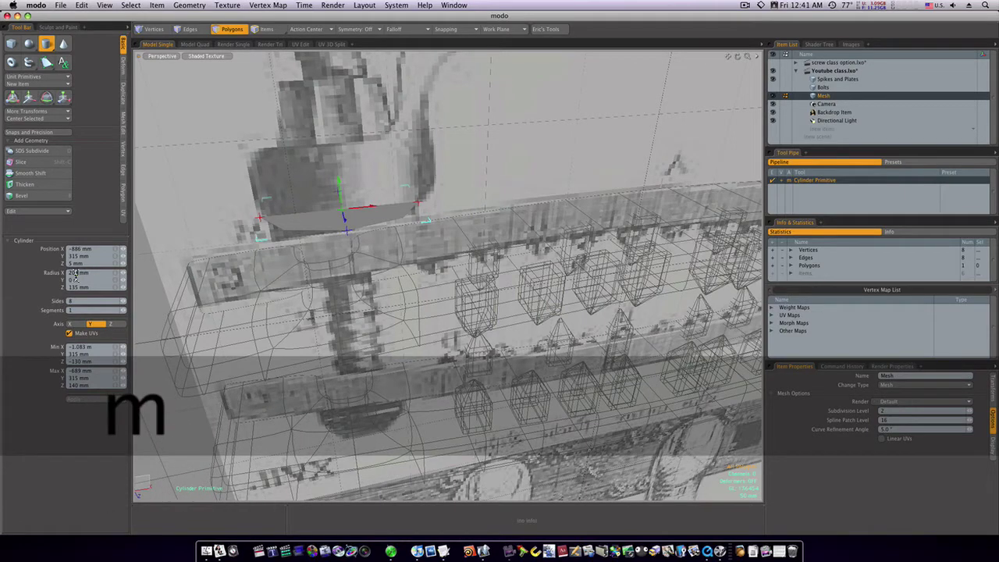
key("Tab")
key("Tab")
type("200 ")
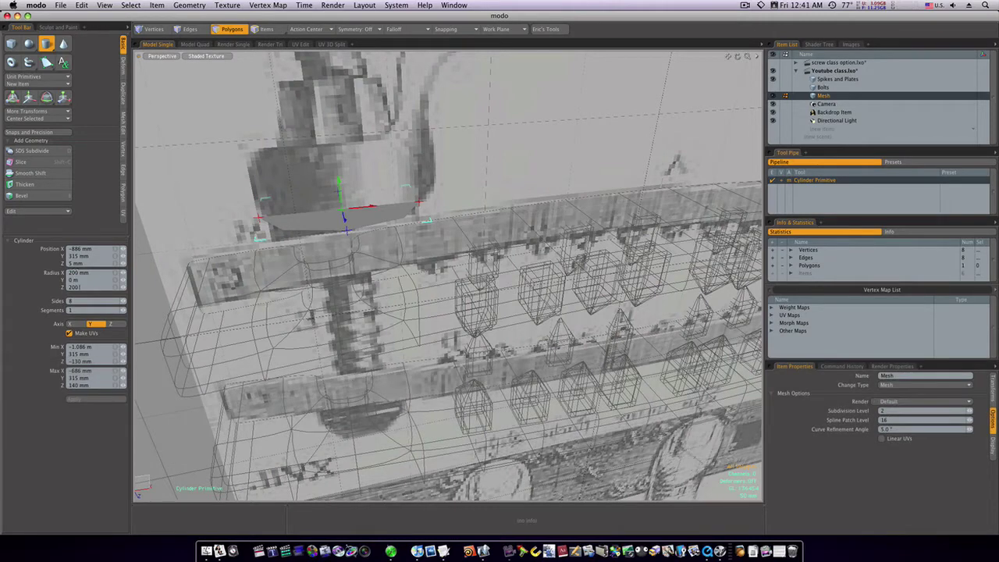
type("mm")
key("Return")
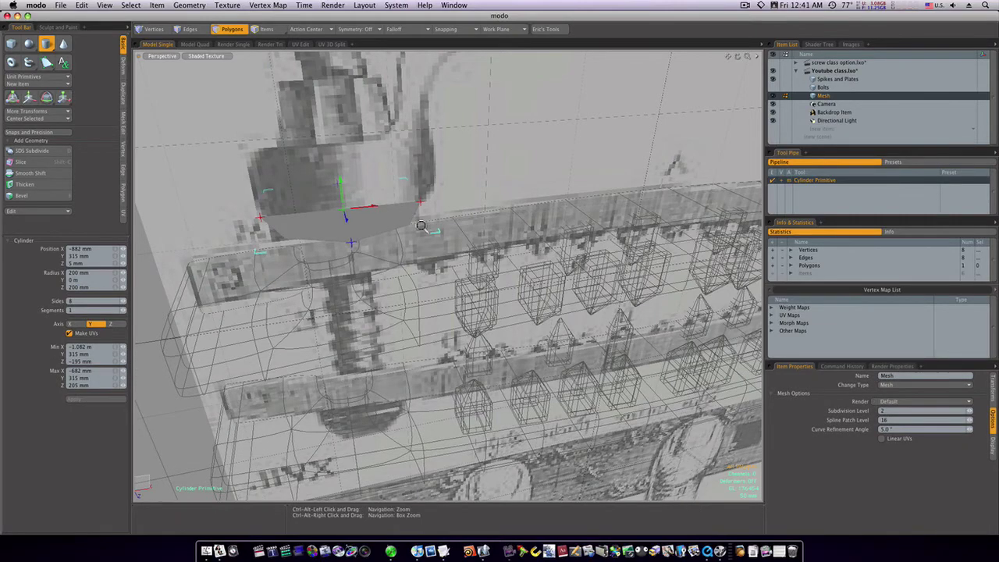
Lower the flat cylinder to about Y 263 mm and thicken it upward to a Y radius of about 22 mm.
left_click_drag(405, 222, 380, 214, "alt")
key("3")
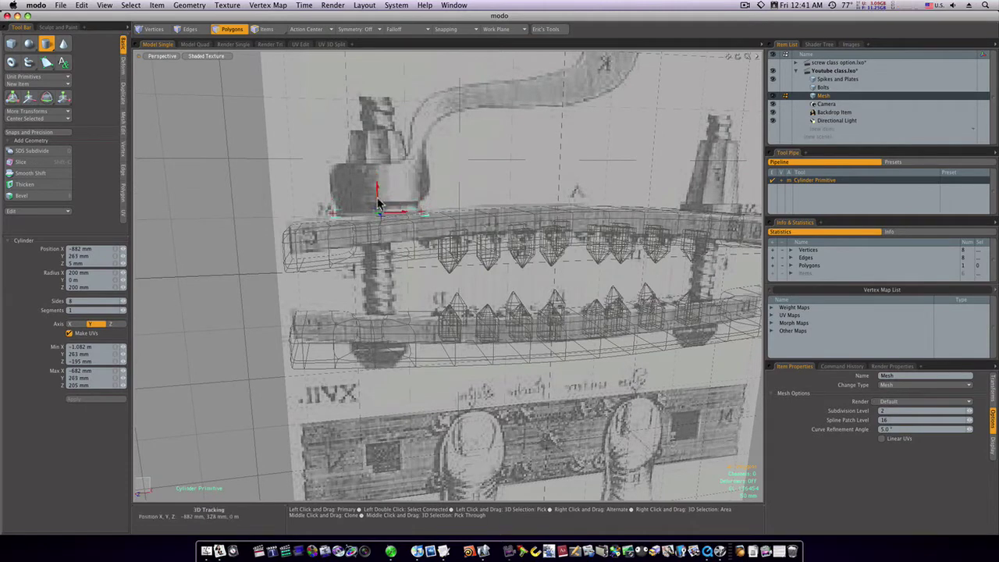
left_click_drag(380, 216, 377, 209)
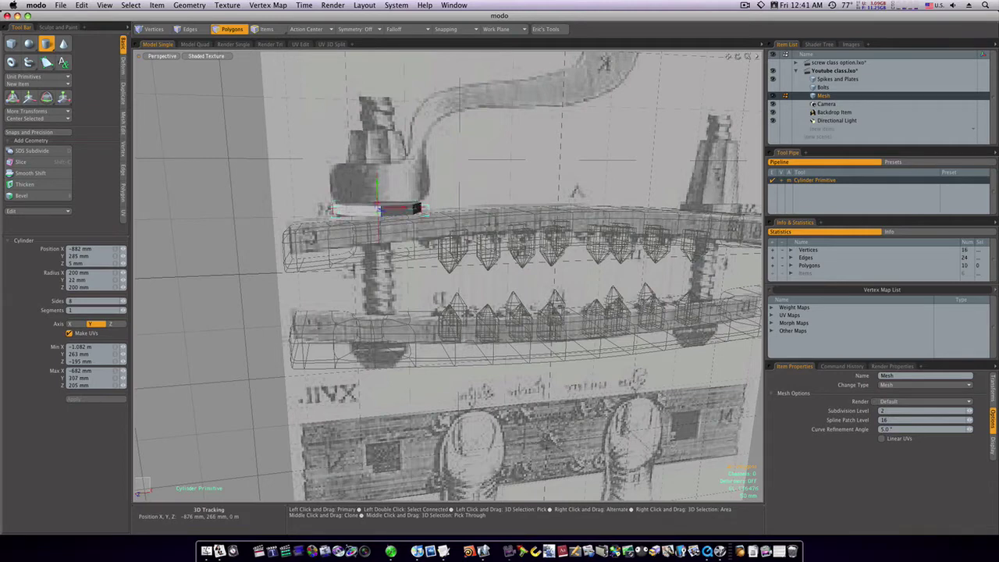
key("space")
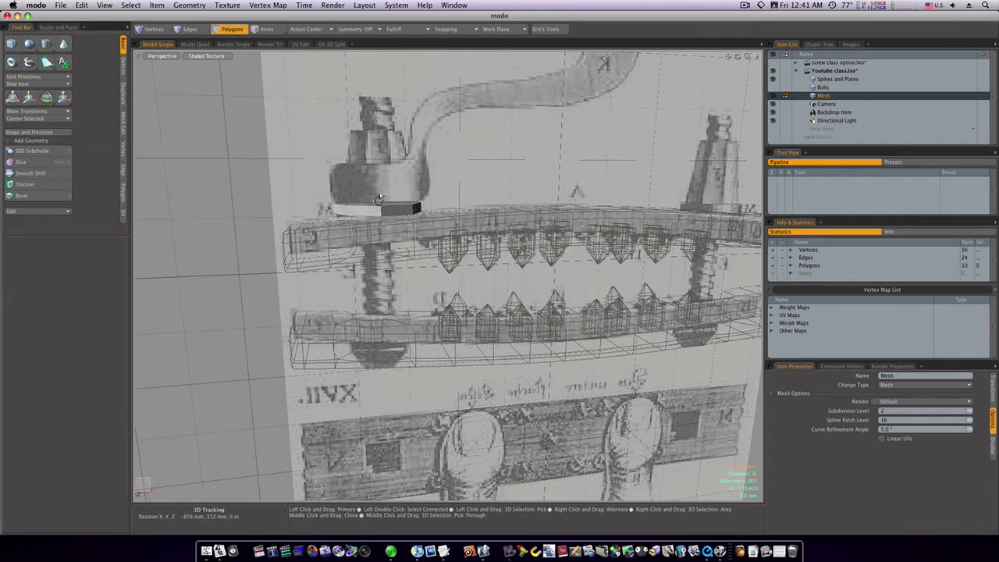
Bevel the top polygon of the octagonal base with no shift and an inset of about 44 mm.
left_click_drag(378, 200, 385, 247, "alt")
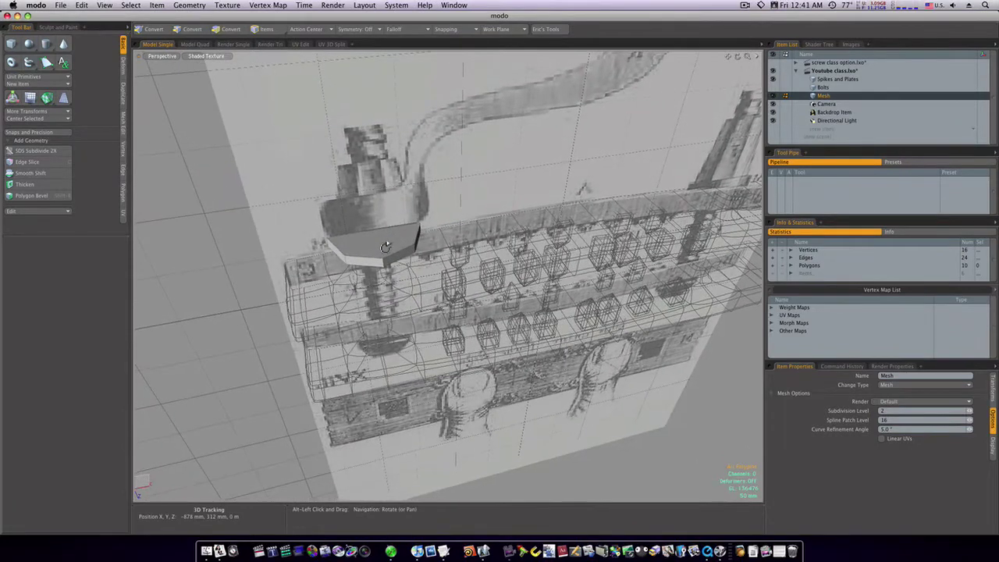
key("3")
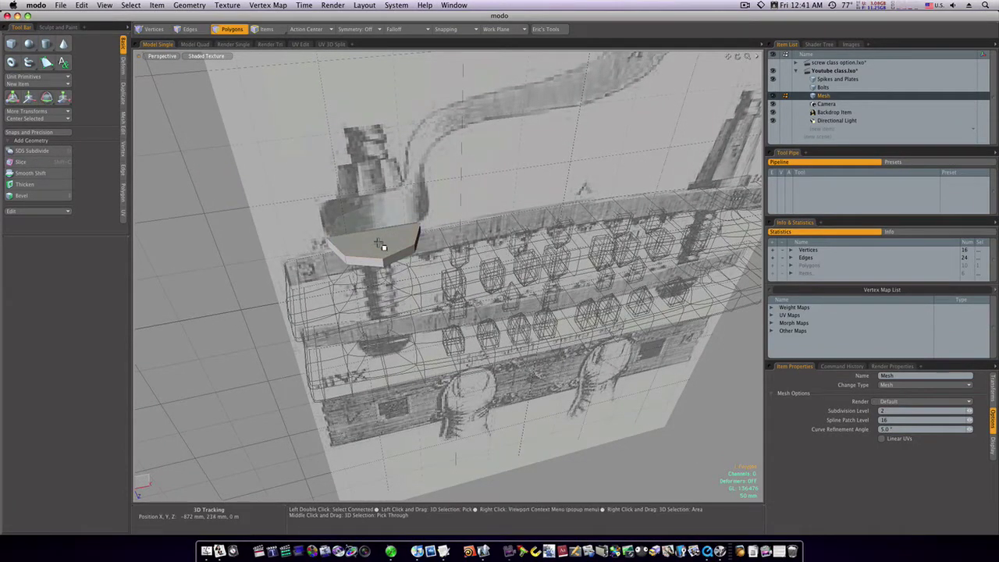
left_click(380, 245)
key("b")
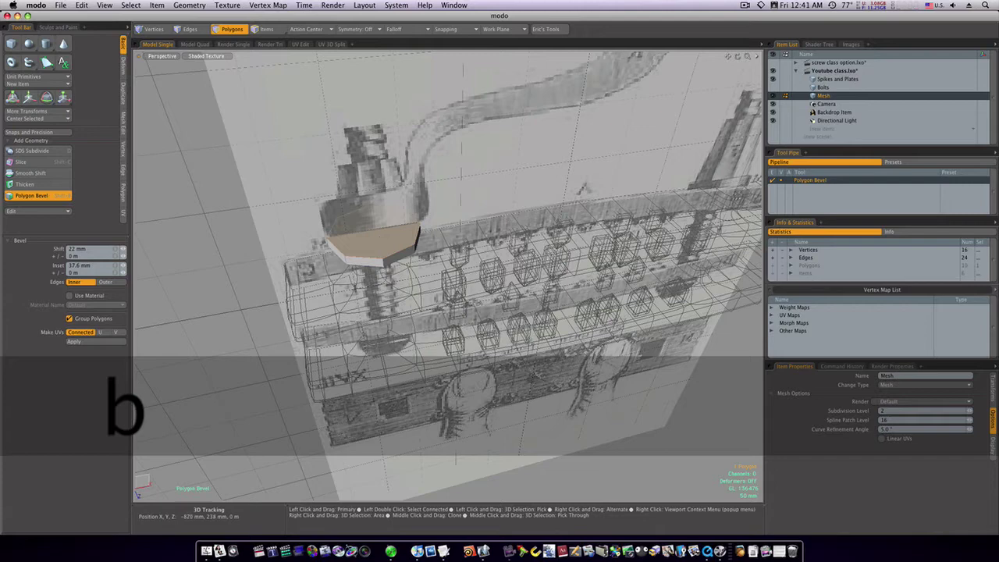
left_click(379, 240)
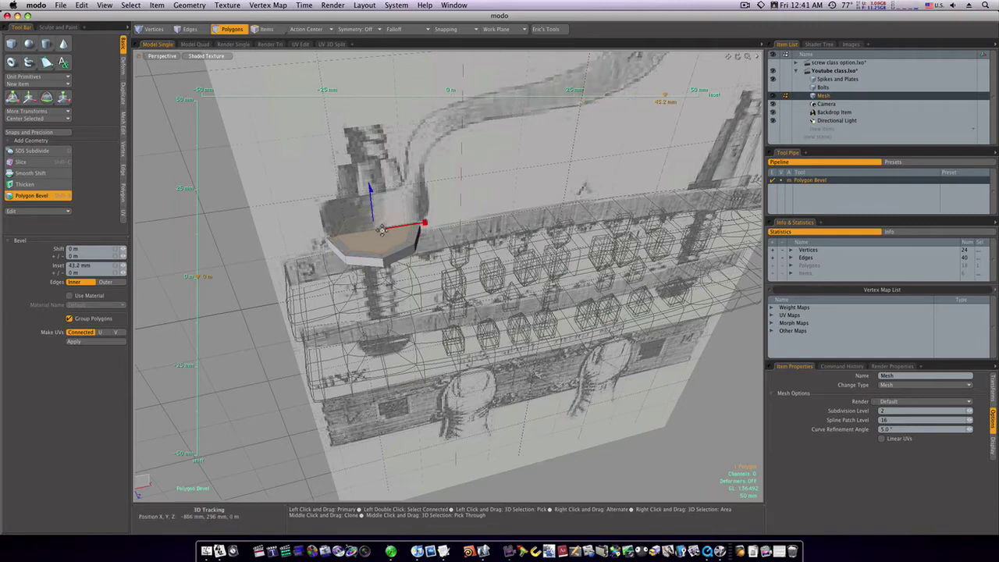
left_click_drag(386, 228, 437, 204, "alt")
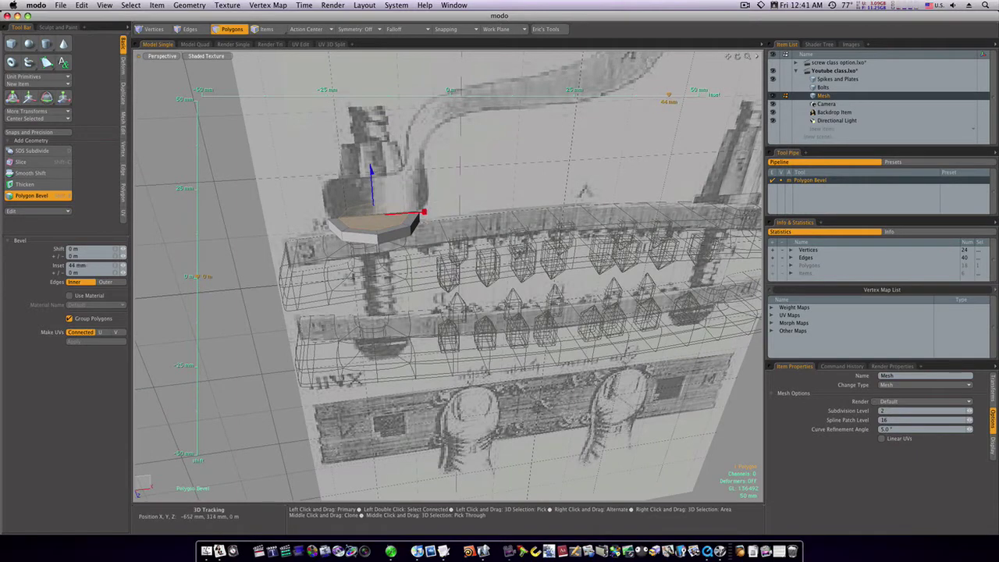
Add a second bevel to the top polygon, shifted about 318 mm and inset about 50.8 mm, to form the tapered nut body.
left_click(477, 187, "shift")
left_click_drag(371, 171, 365, 86)
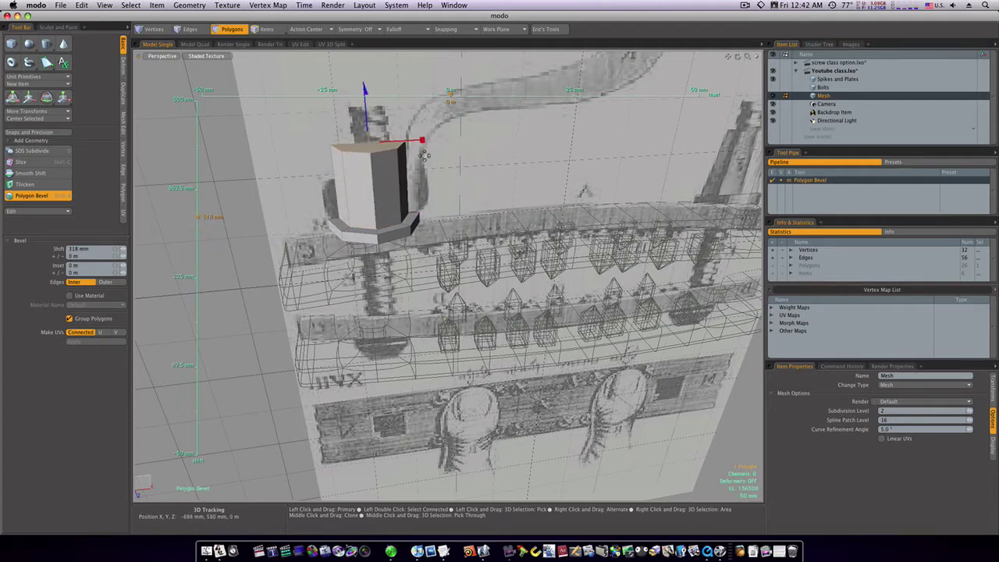
left_click_drag(422, 140, 436, 139)
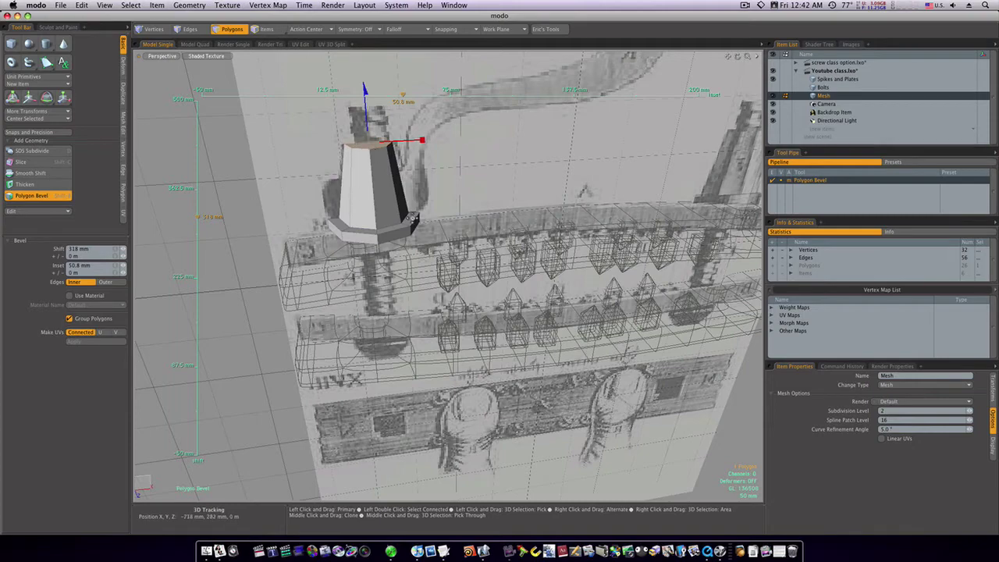
left_click_drag(414, 221, 422, 252, "alt")
key("space")
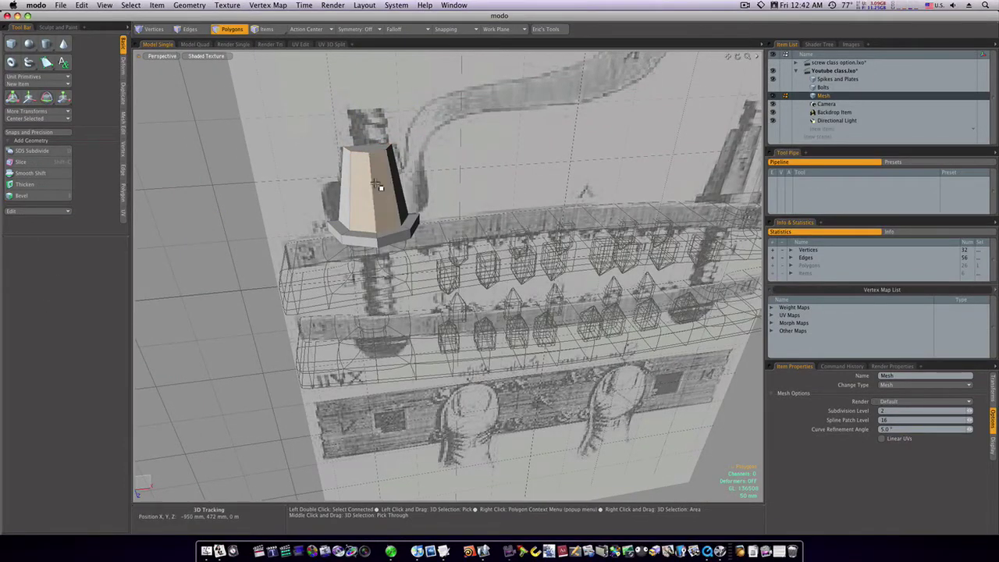
Loop slice the sides of the tapered nut body with two symmetric cuts at 4%, near its upper and lower edges.
left_click(124, 123)
left_click(25, 109)
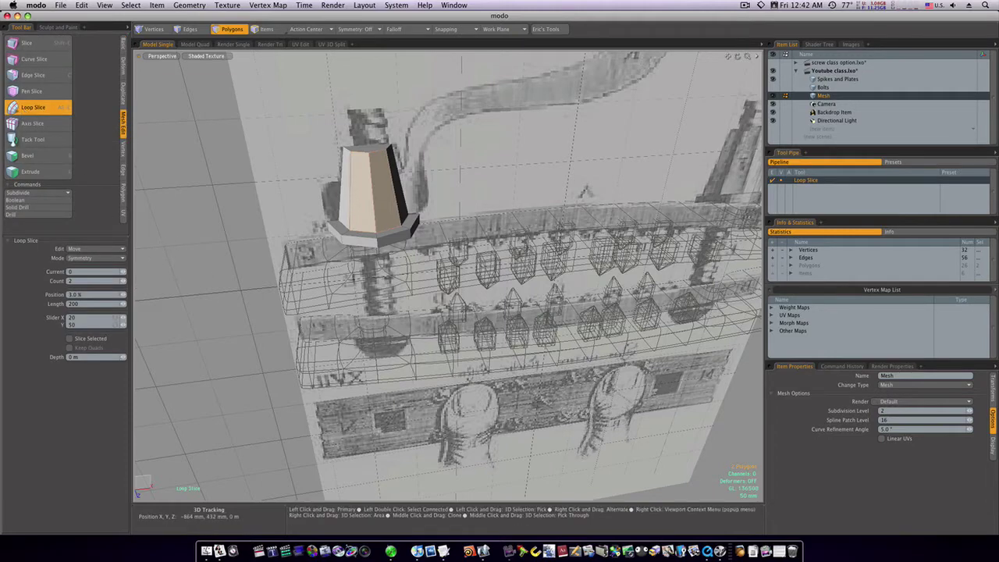
left_click(369, 200)
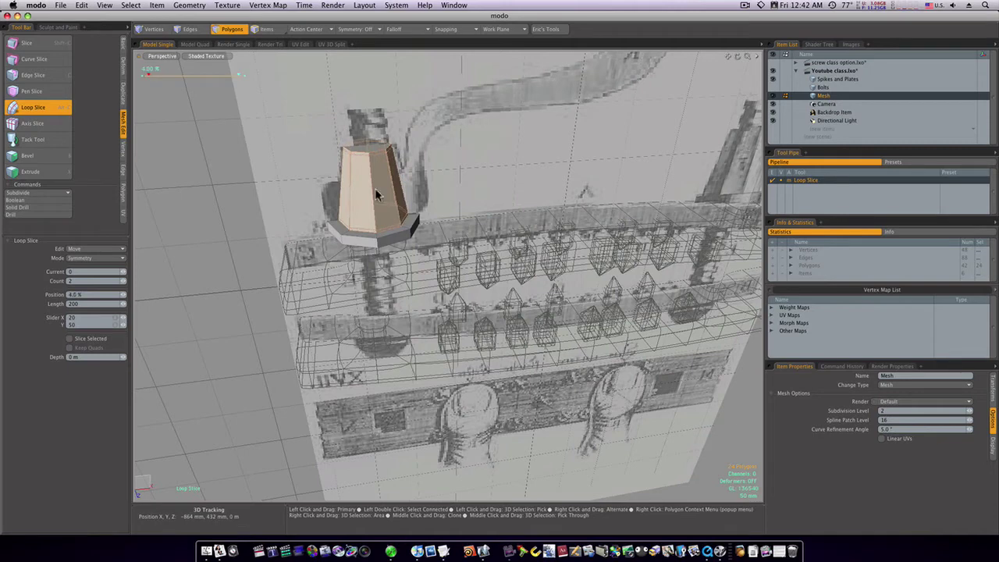
key("space")
left_click(536, 181)
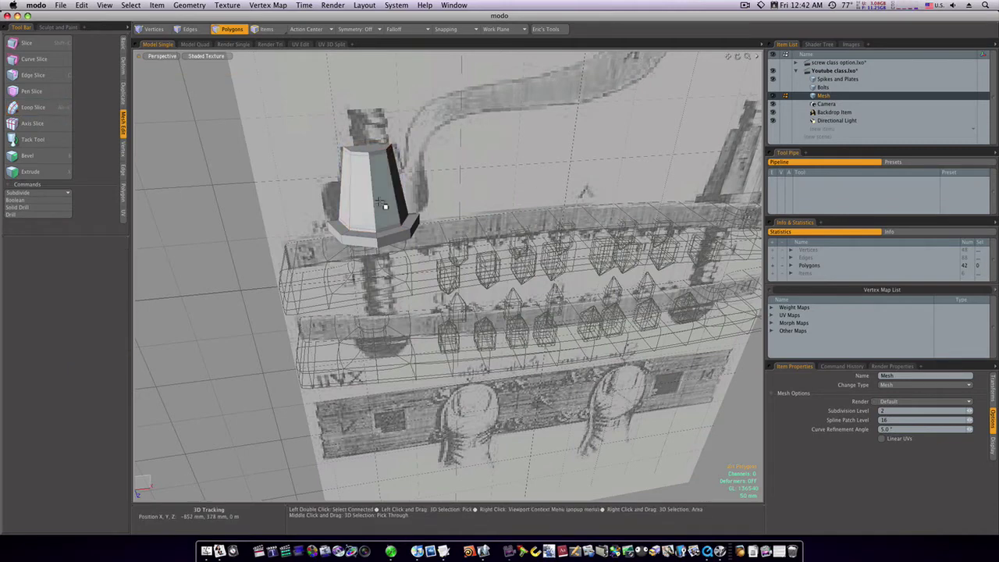
Loop slice the octagonal base's outer rim with two symmetric cuts at 4%, and its sloping ledge around the body at 10%.
left_click_drag(370, 241, 381, 241)
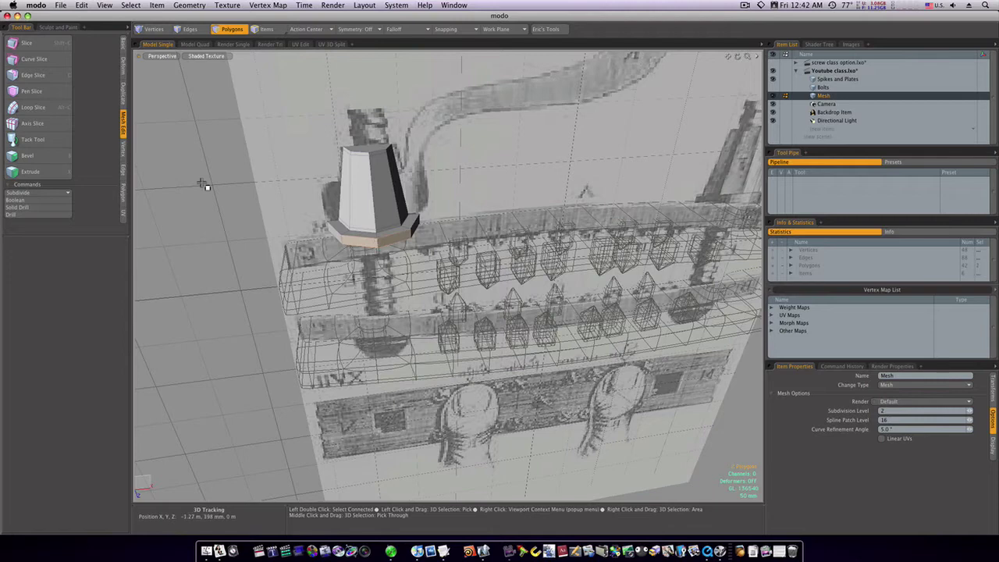
left_click(43, 107)
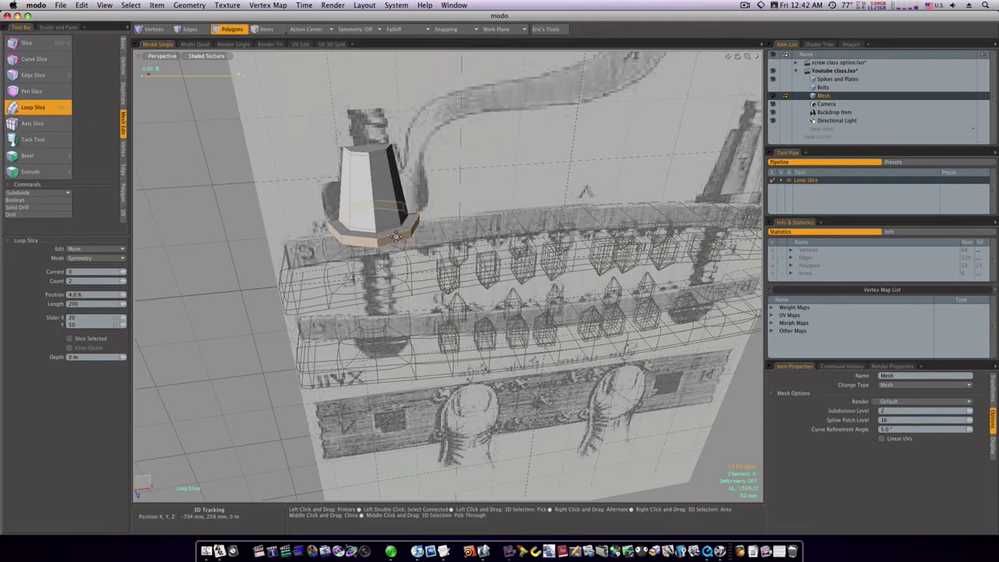
key("space")
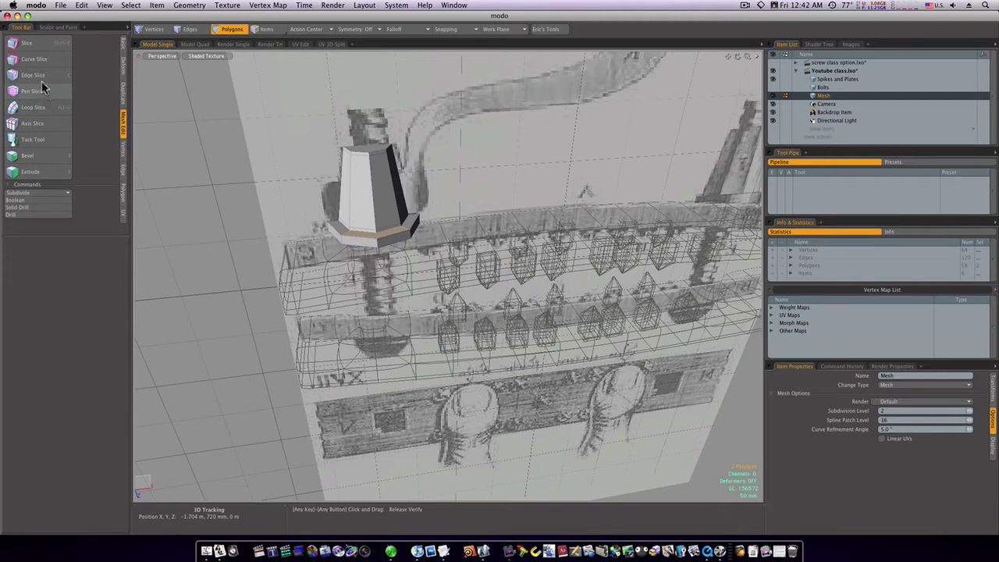
left_click(53, 109)
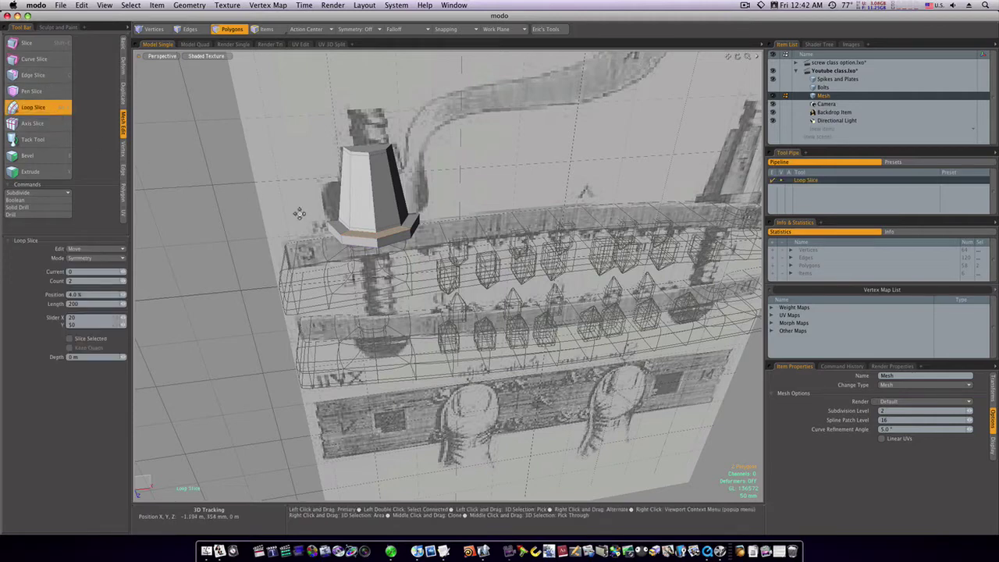
left_click(299, 213)
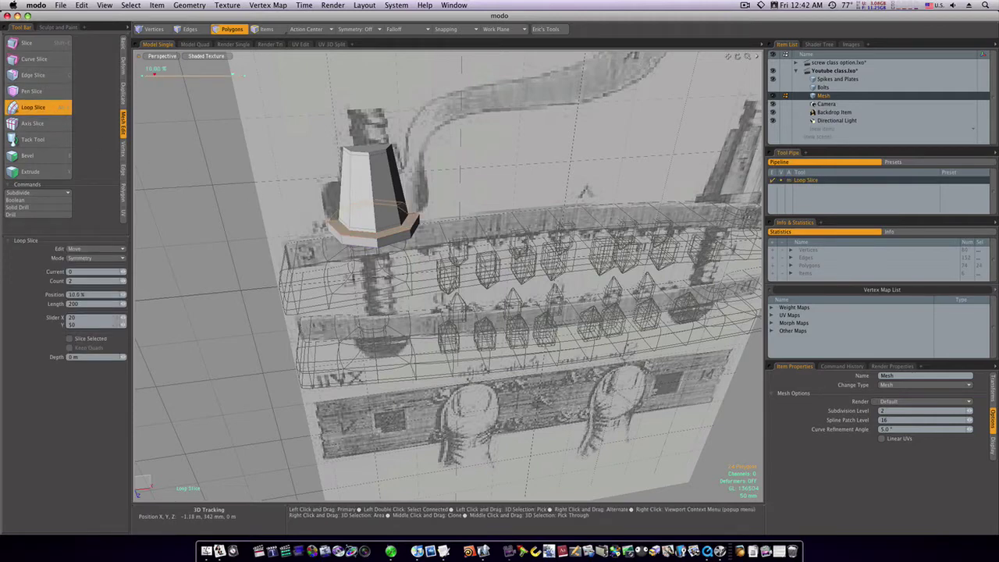
key("q")
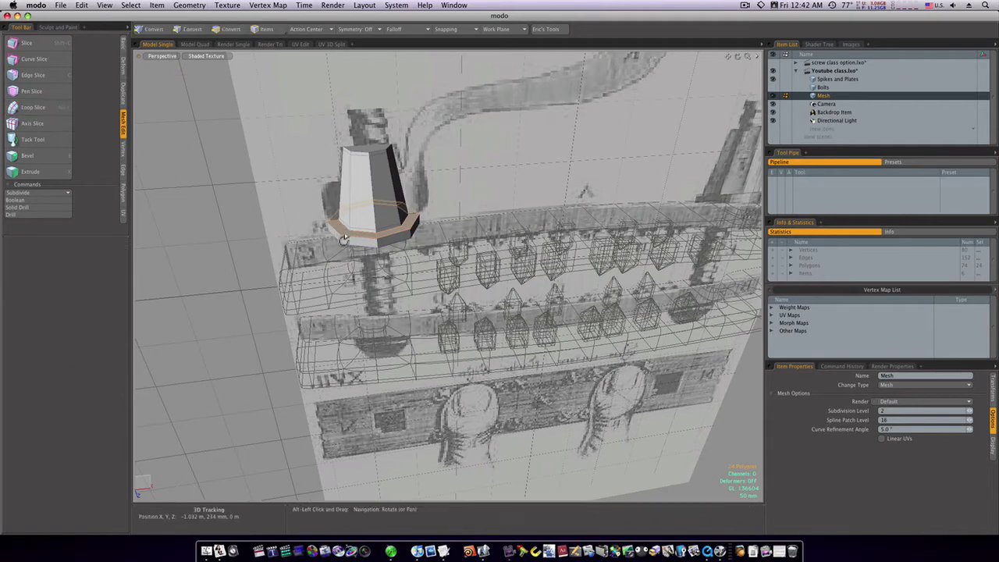
Bevel the polygon on the nut's underside with no shift and an inset of about 13.6 mm.
mouse_move(344, 237)
left_mouse_down("alt")
mouse_move(367, 178)
mouse_move(388, 191)
left_mouse_up("alt")
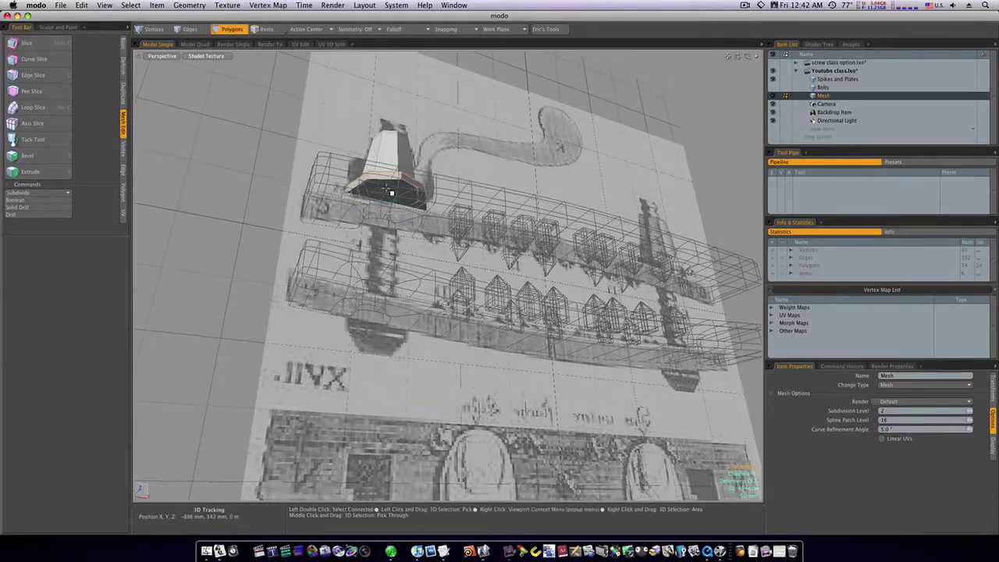
left_click(387, 189)
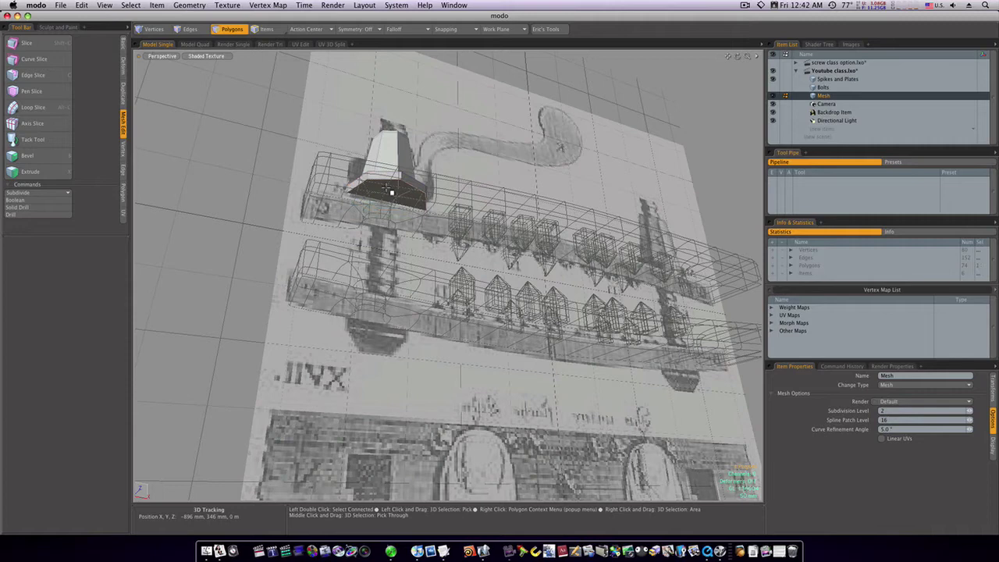
key("b")
left_click(388, 191)
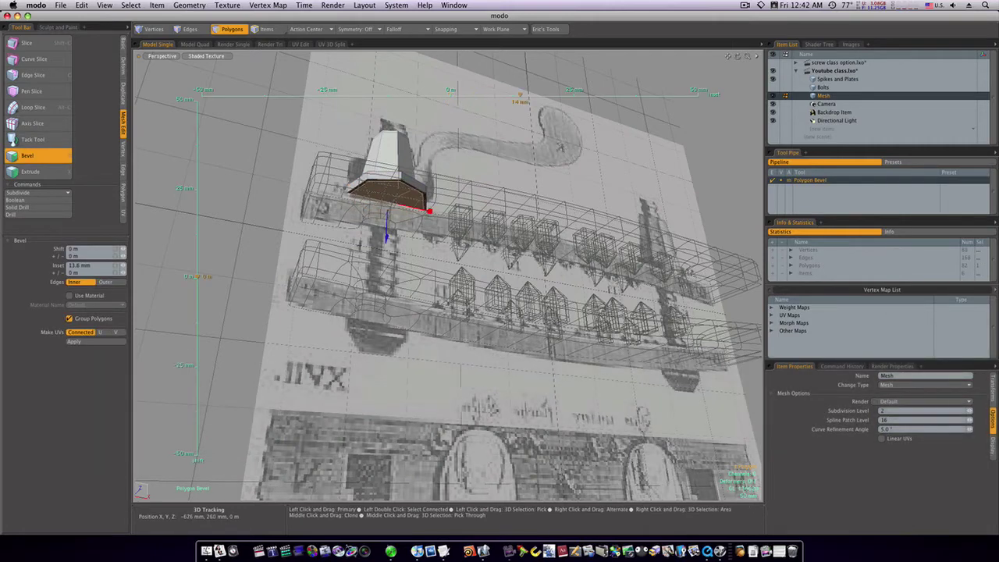
key("space")
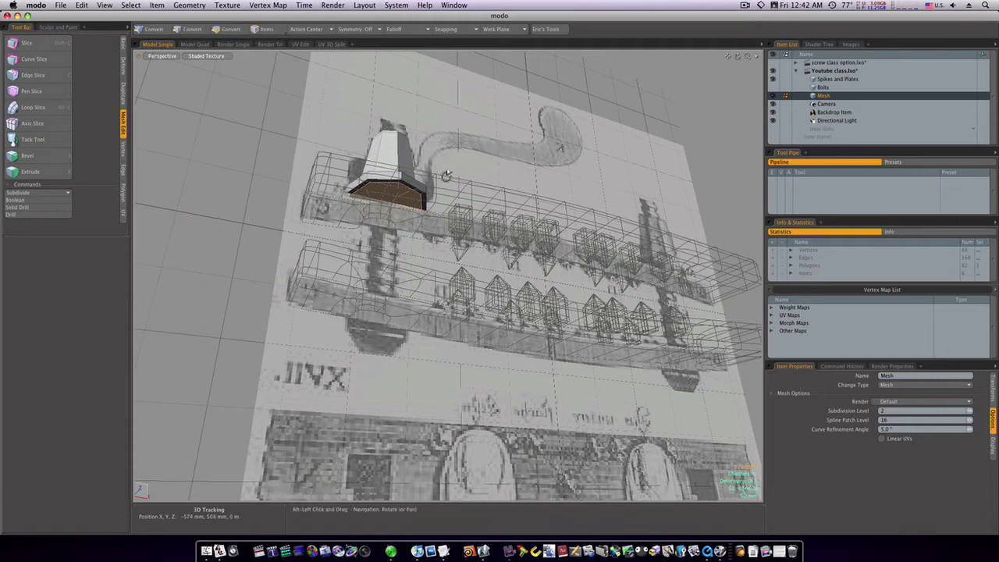
Preview the nut as a subdivision surface to check its edges, and return it to plain polygons.
left_click_drag(429, 204, 418, 227, "alt")
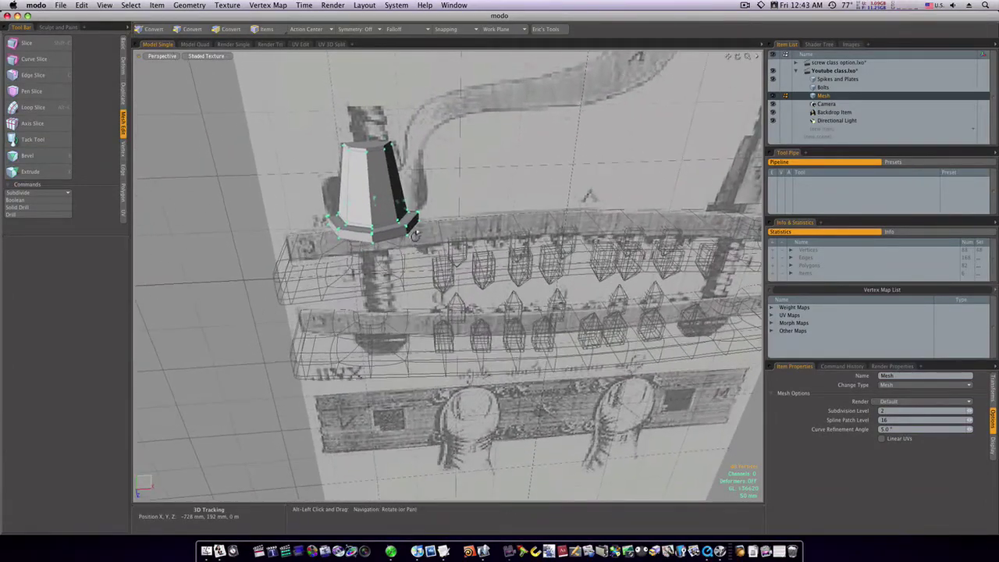
left_click(459, 165)
key("Tab")
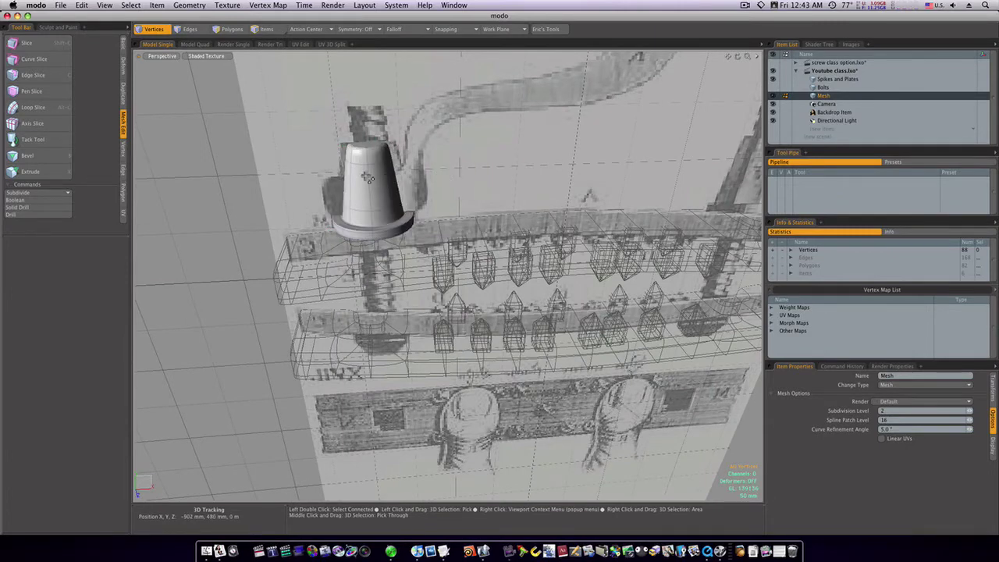
key("Tab")
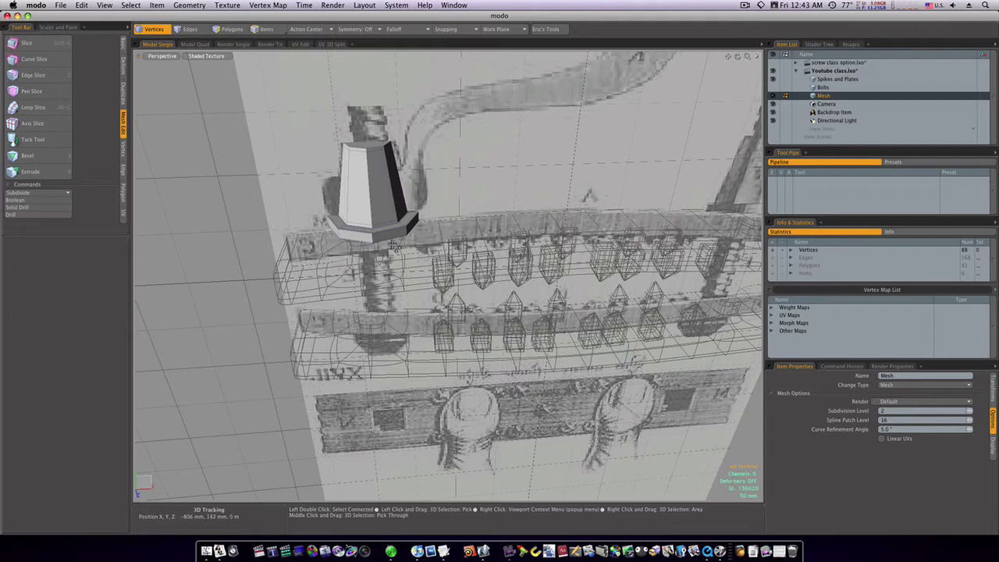
Loop slice two neighbouring front sides of the nut, from base to top, with two symmetric vertical cuts at 12% each.
key("space")
key("space")
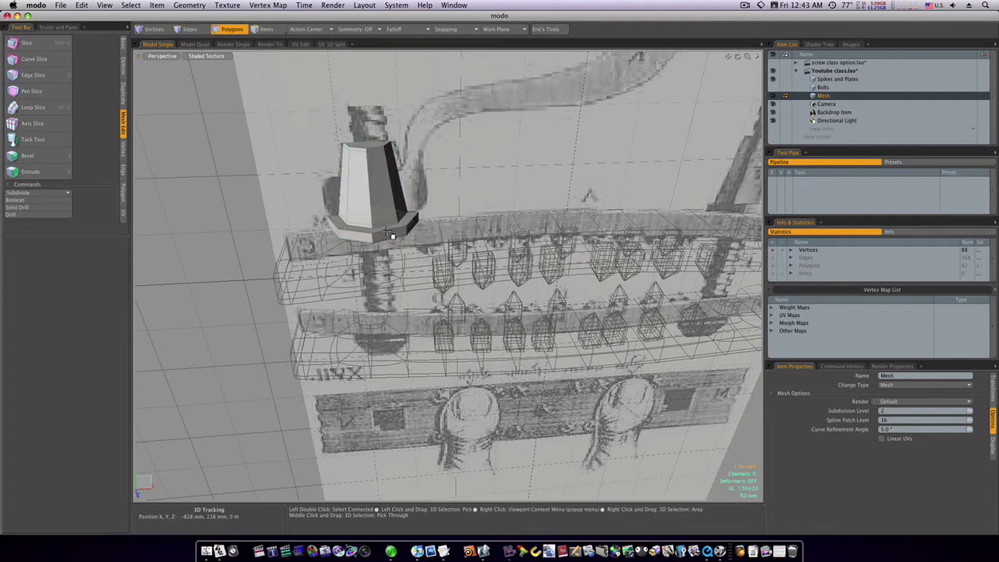
left_click(43, 106)
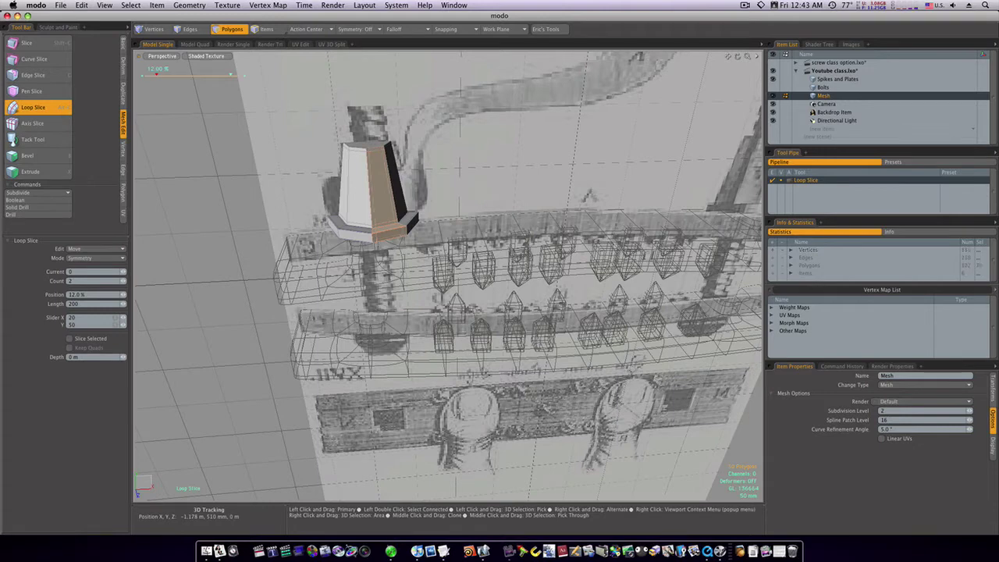
key("space")
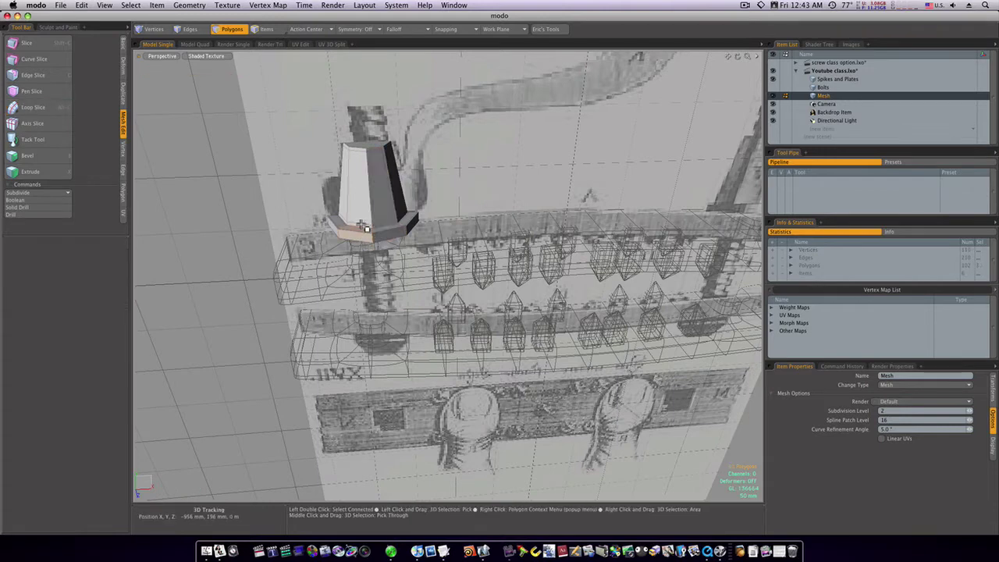
left_click(47, 108)
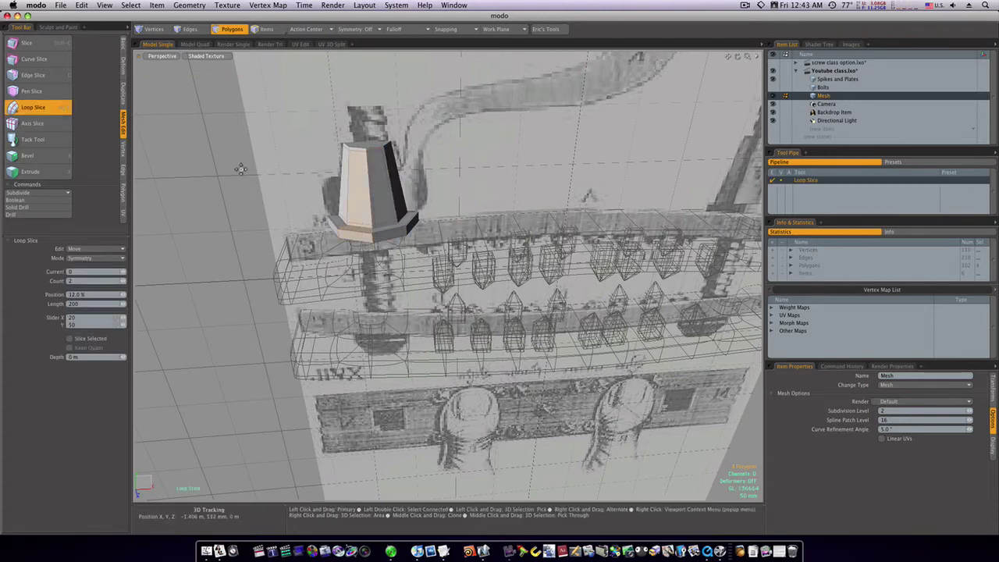
left_click_drag(251, 175, 338, 187, "alt")
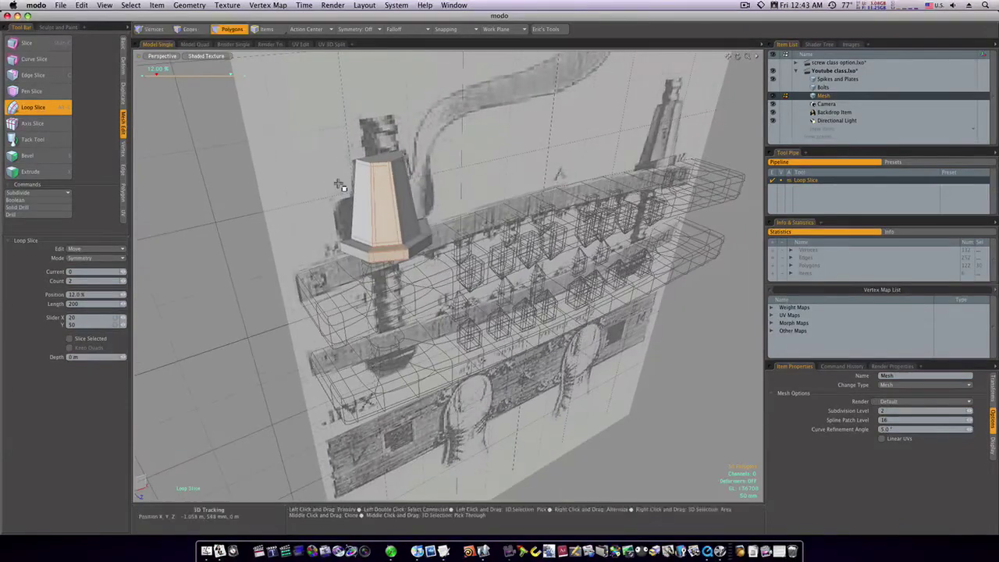
key("space")
Loop slice the two sides facing the plate's outer end with two symmetric vertical cuts at 12% each.
left_click(356, 248)
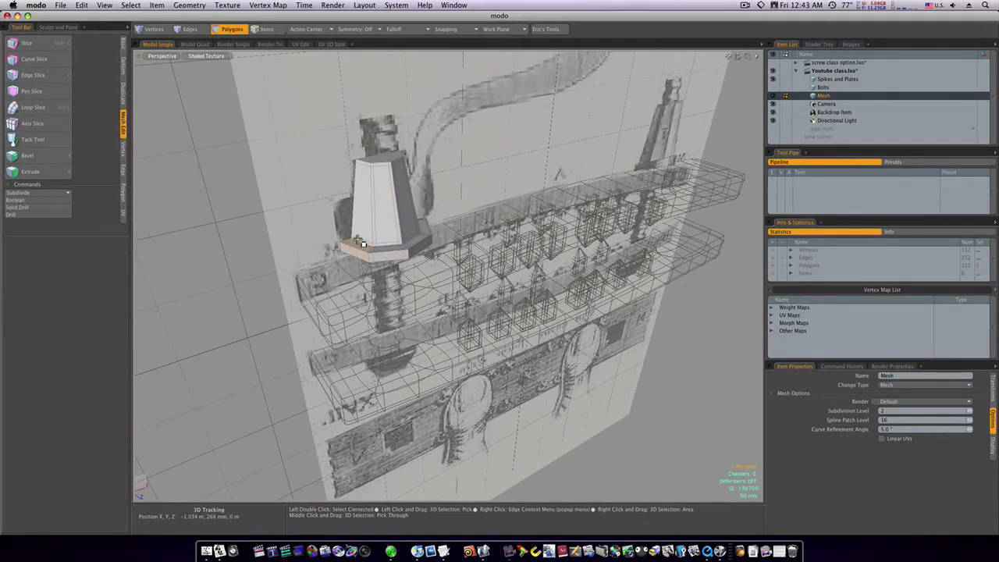
key("alt+c")
left_click(359, 236)
key("space")
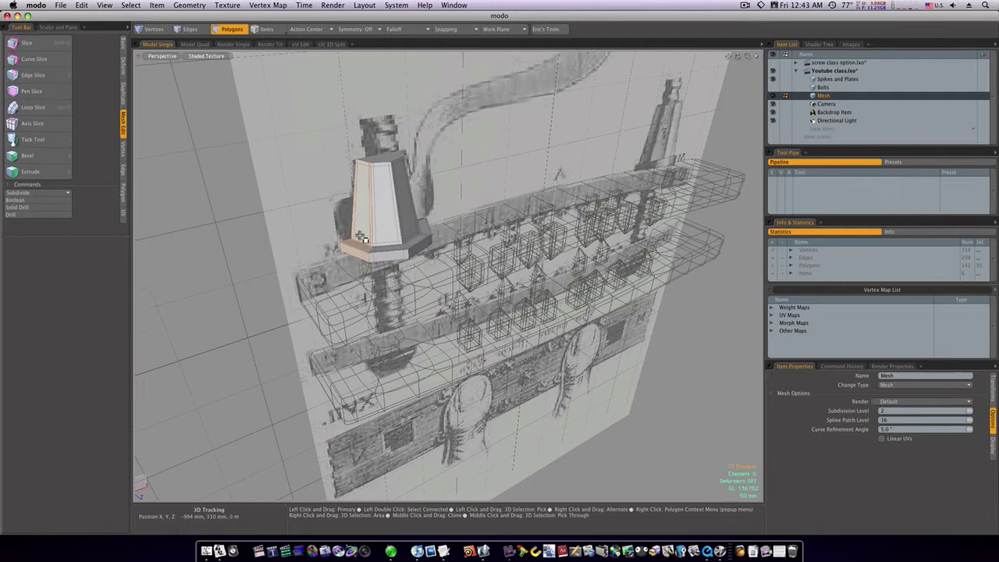
left_click_drag(361, 237, 457, 268, "alt")
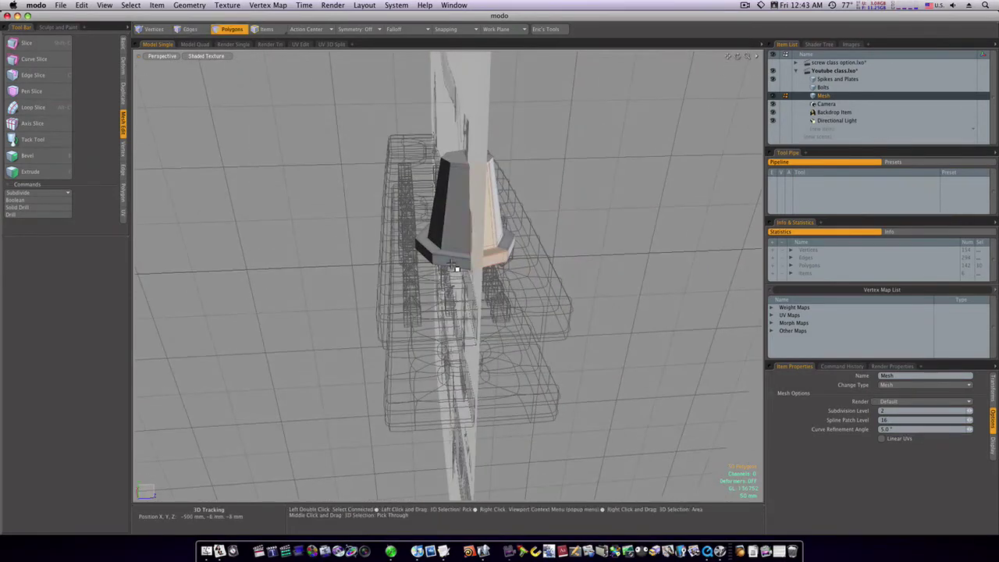
left_click(457, 259)
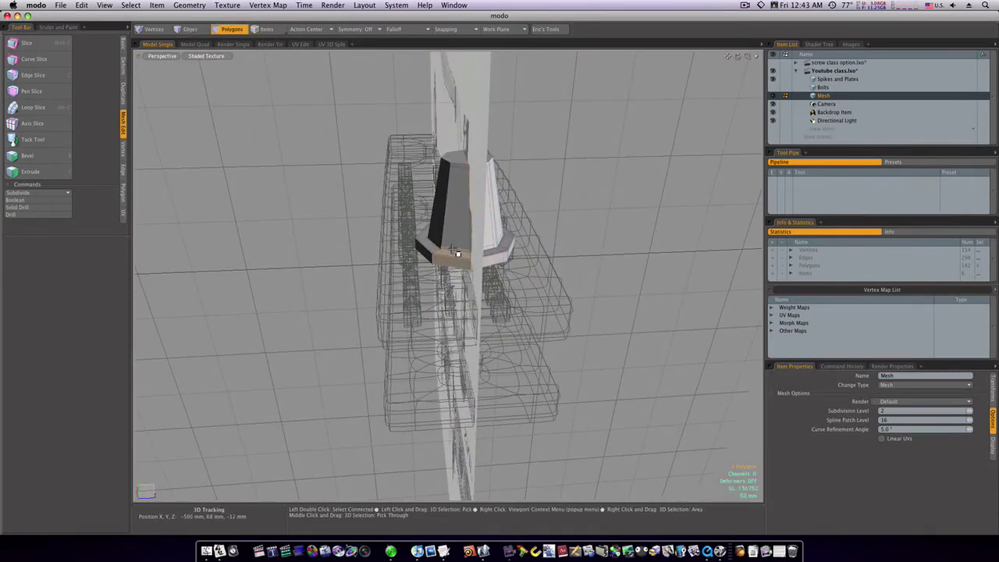
key("alt+c")
left_click_drag(446, 242, 490, 237, "alt")
key("space")
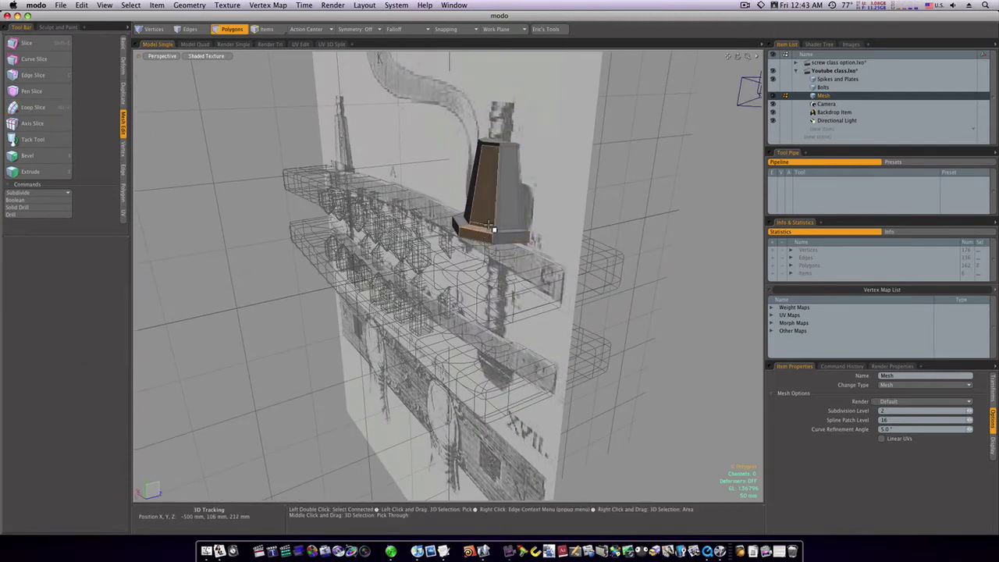
Loop slice the nut's two back sides behind the backdrop with two symmetric vertical cuts at 12% each.
key("alt+c")
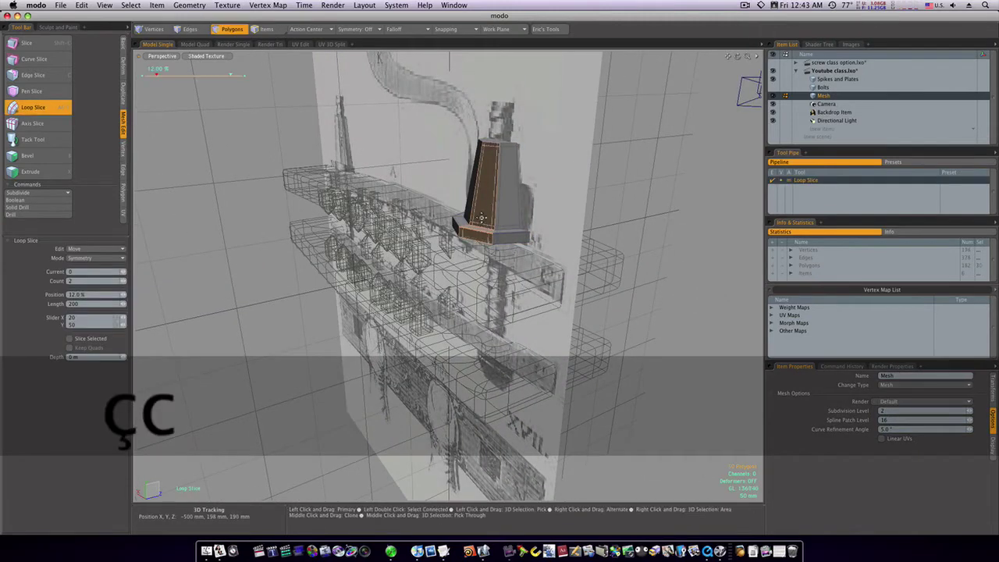
left_click_drag(483, 218, 601, 223, "alt")
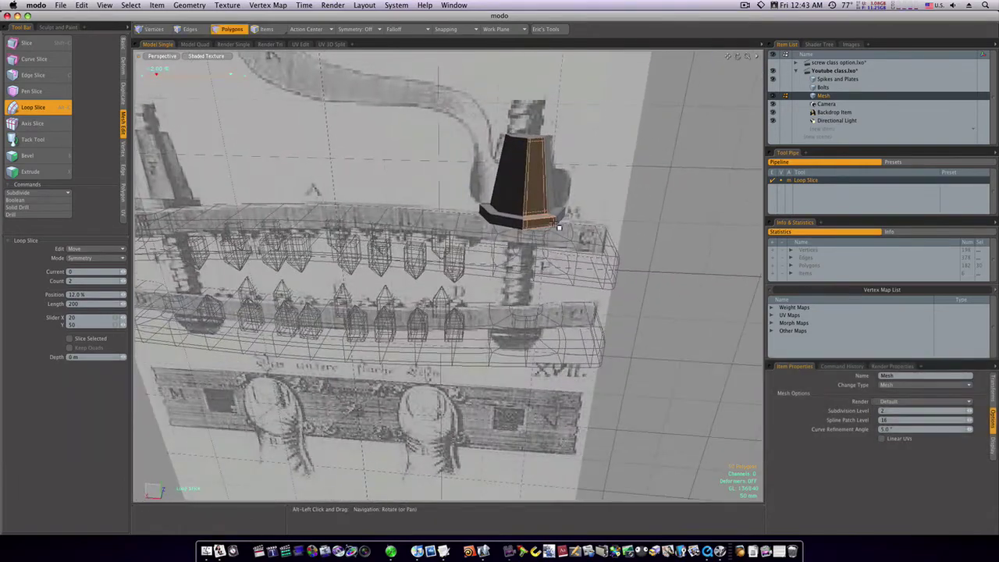
key("space")
left_click(516, 203)
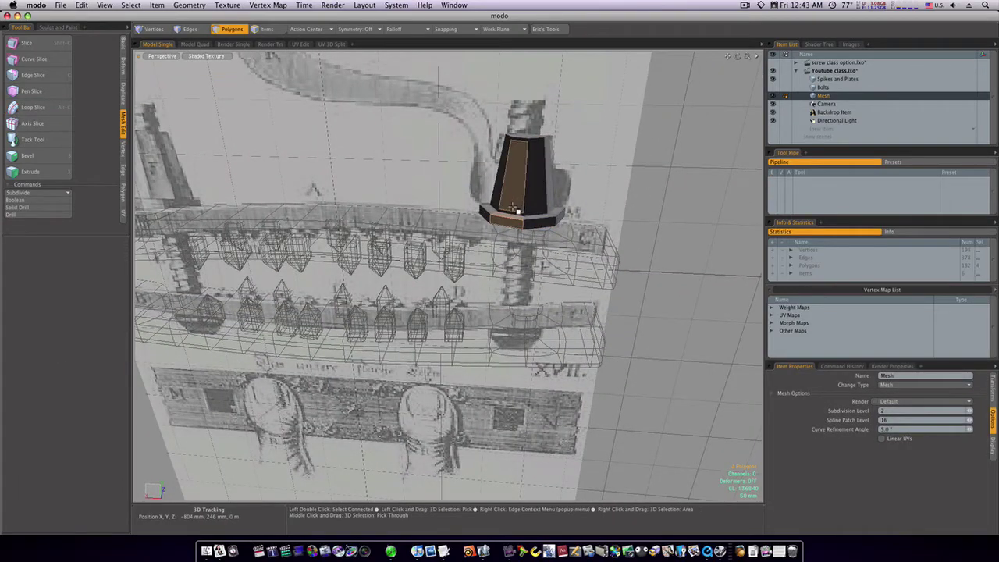
key("alt+c")
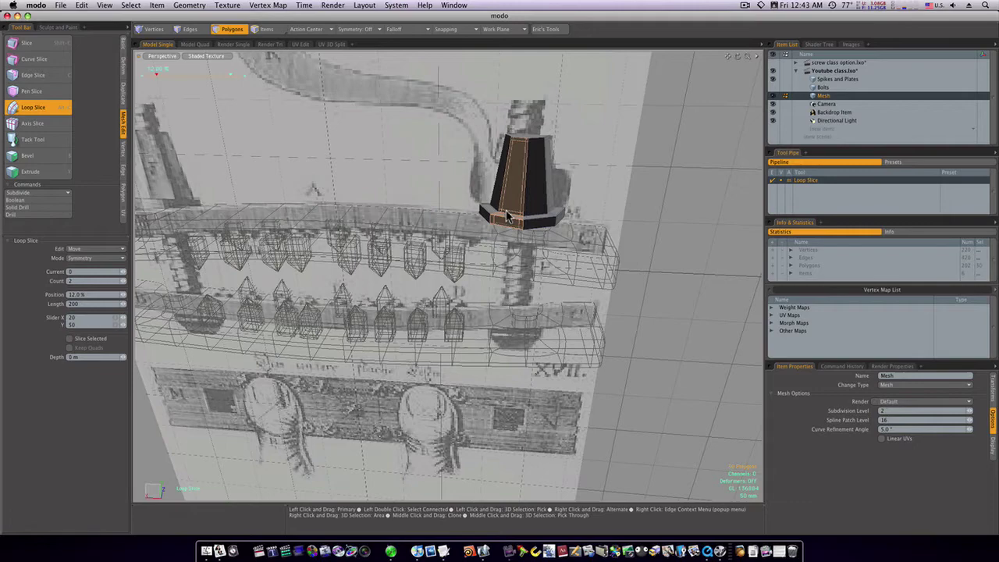
left_click_drag(506, 205, 489, 208, "alt")
key("space")
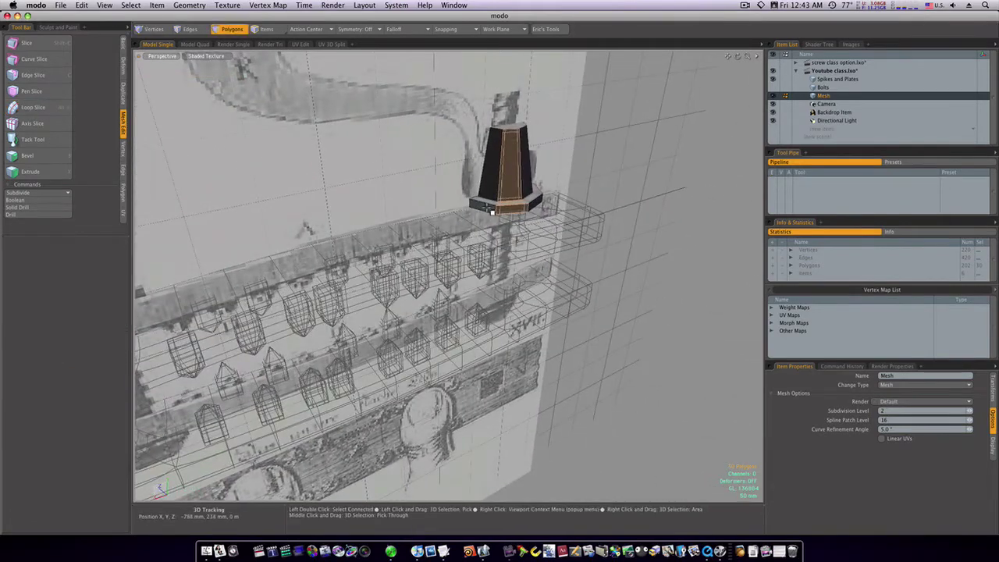
Loop slice the side next to the back ones, toward the spikes, with two symmetric vertical cuts at 12%.
left_click(491, 204)
left_click(489, 191, "shift")
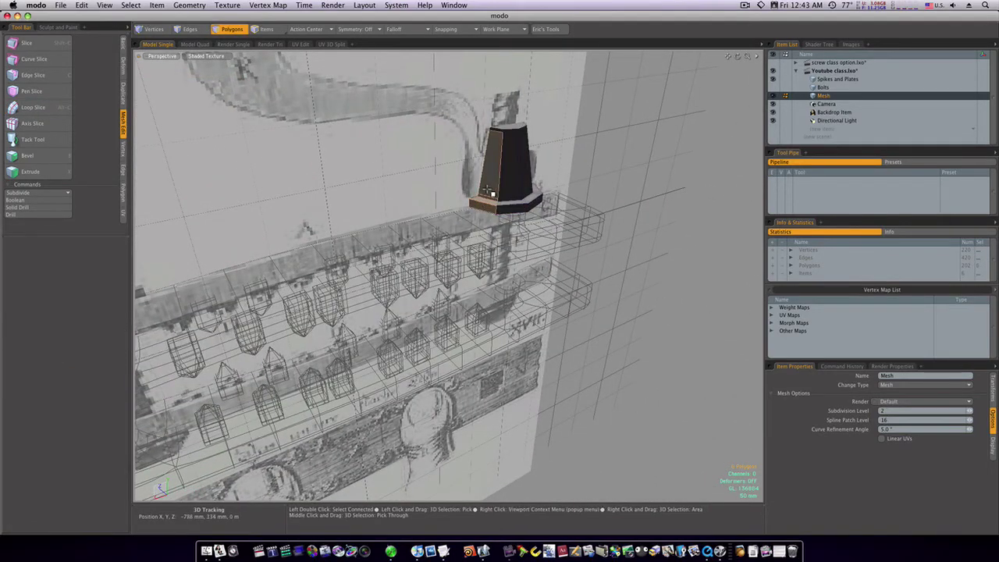
key("alt+c")
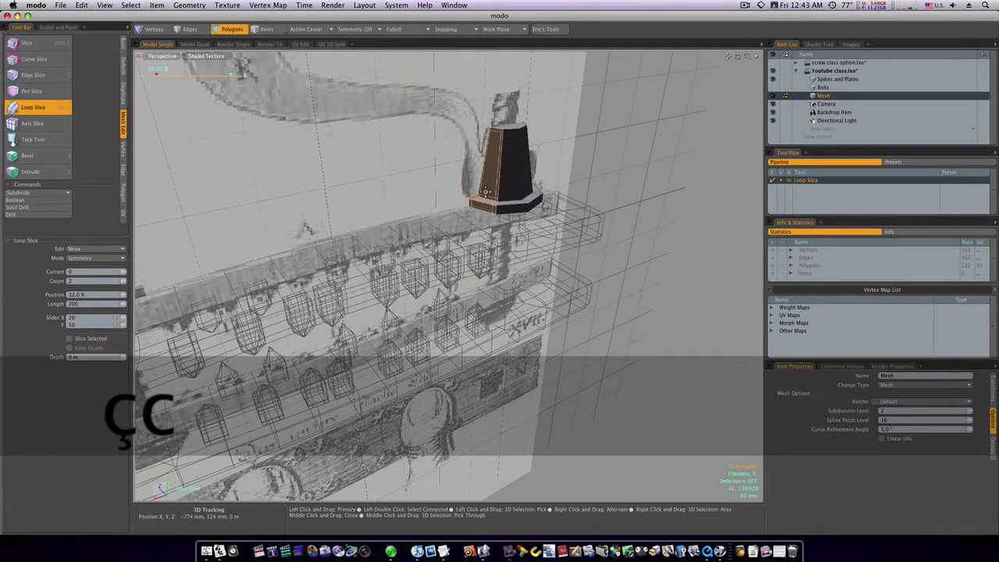
key("space")
Loop slice the nut's remaining uncut side, from base to top, with two symmetric vertical cuts at 12%.
mouse_move(485, 192)
left_mouse_down("alt")
mouse_move(613, 189)
mouse_move(479, 197)
left_mouse_up("alt")
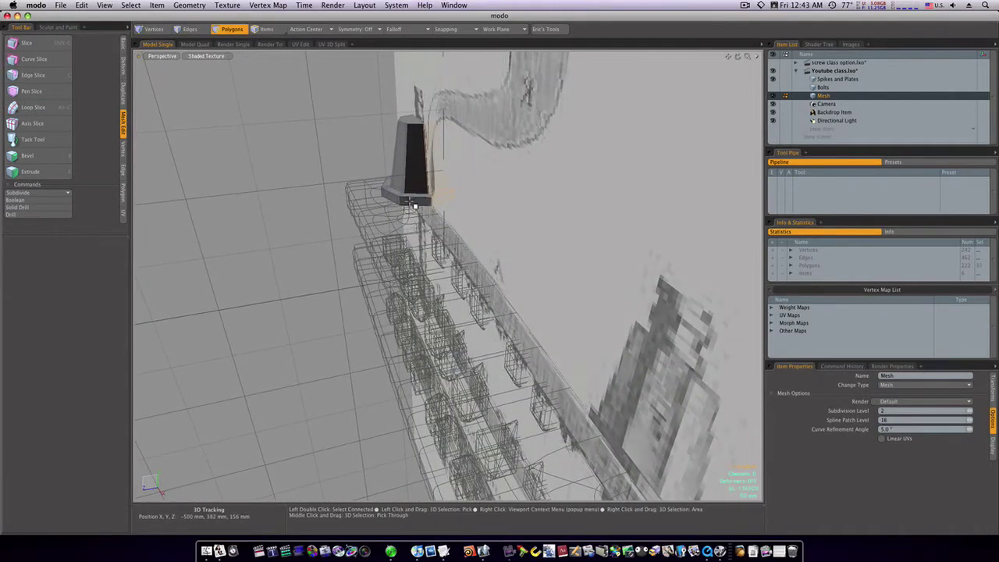
left_click(419, 192)
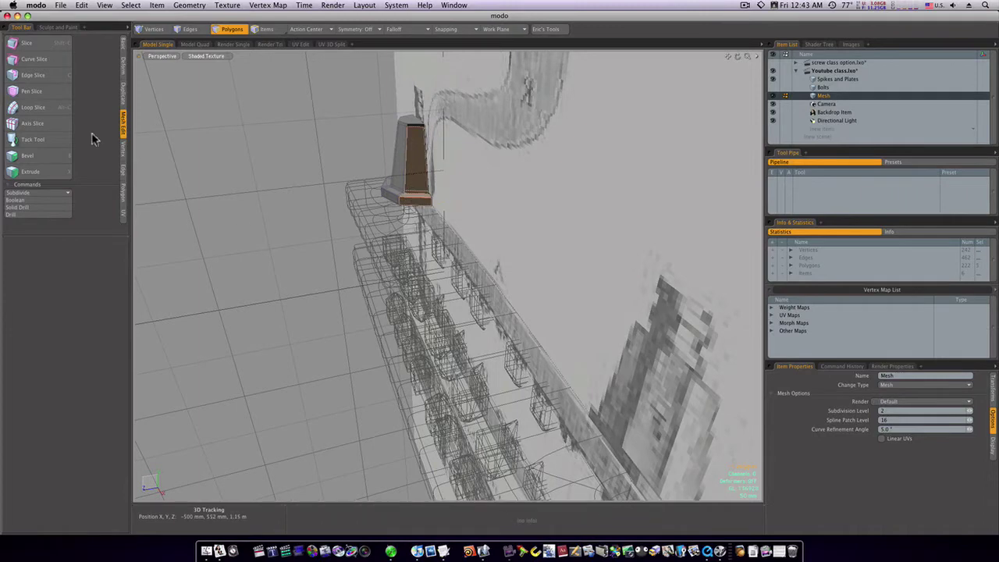
left_click(59, 107)
left_click(175, 176)
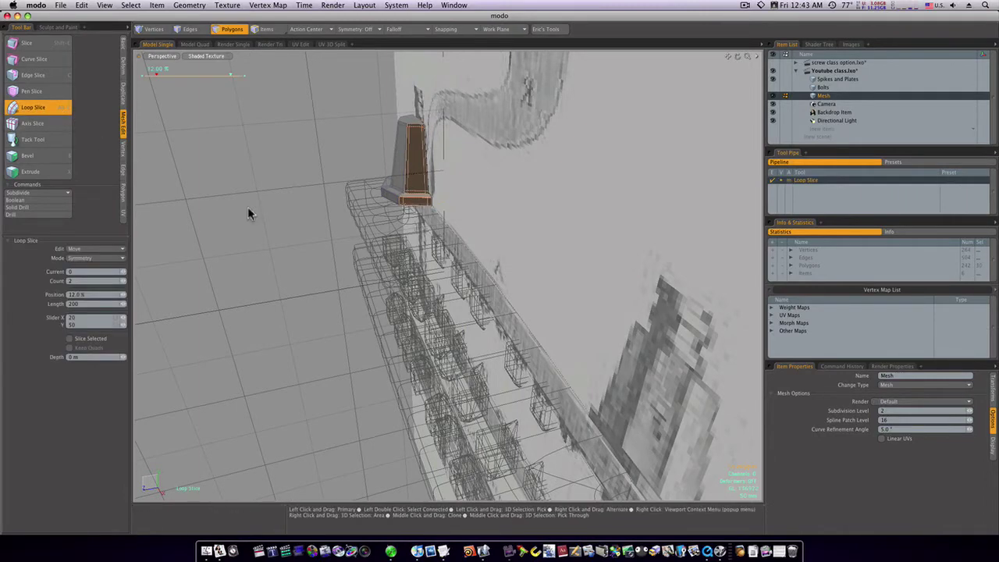
key("space")
Preview the nut as a subdivision surface from the front and above, and switch it back to plain polygons.
left_click_drag(250, 211, 414, 207, "alt")
key("1")
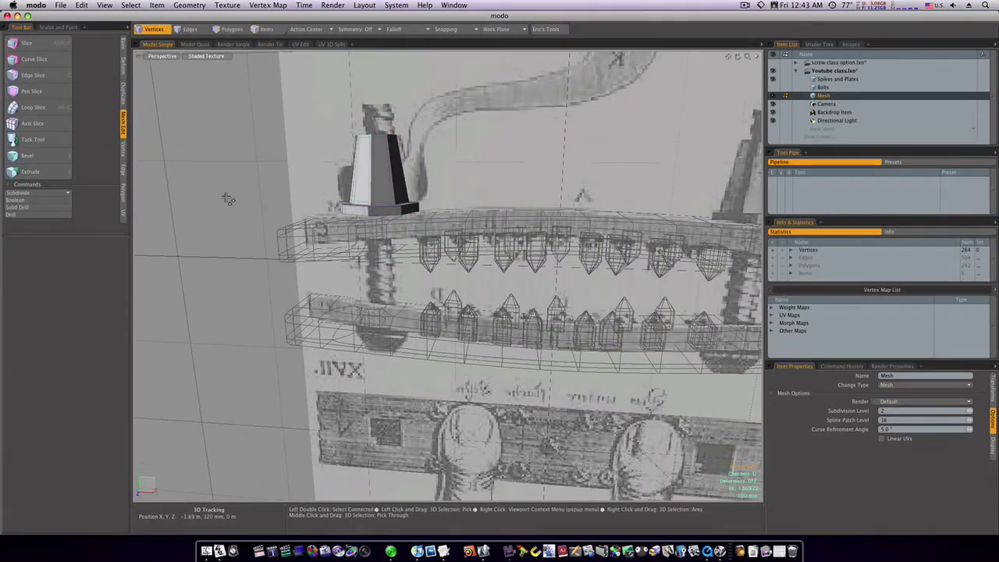
key("Tab")
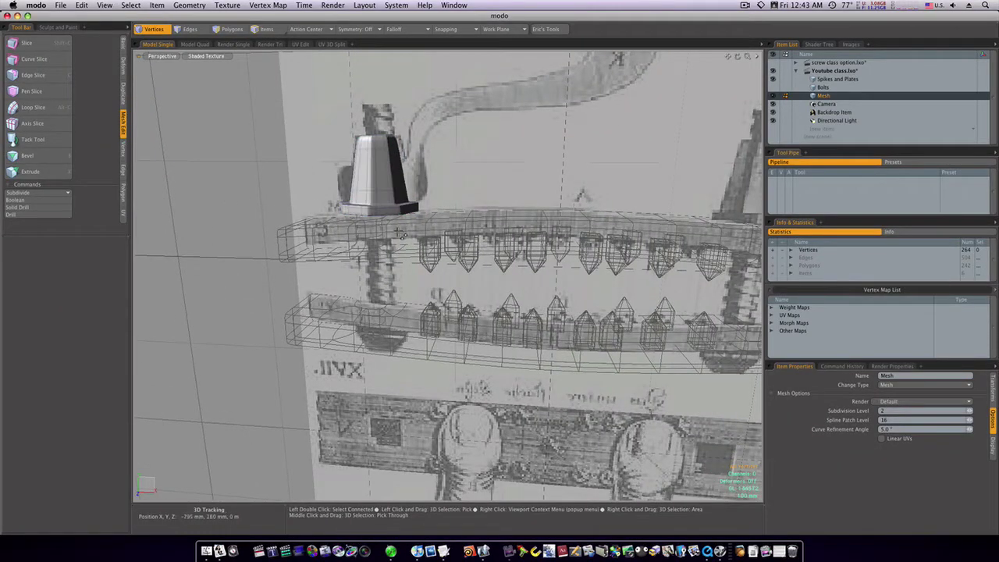
mouse_move(401, 235)
left_mouse_down("alt")
mouse_move(408, 207)
mouse_move(422, 274)
mouse_move(393, 252)
left_mouse_up("alt")
key("Tab")
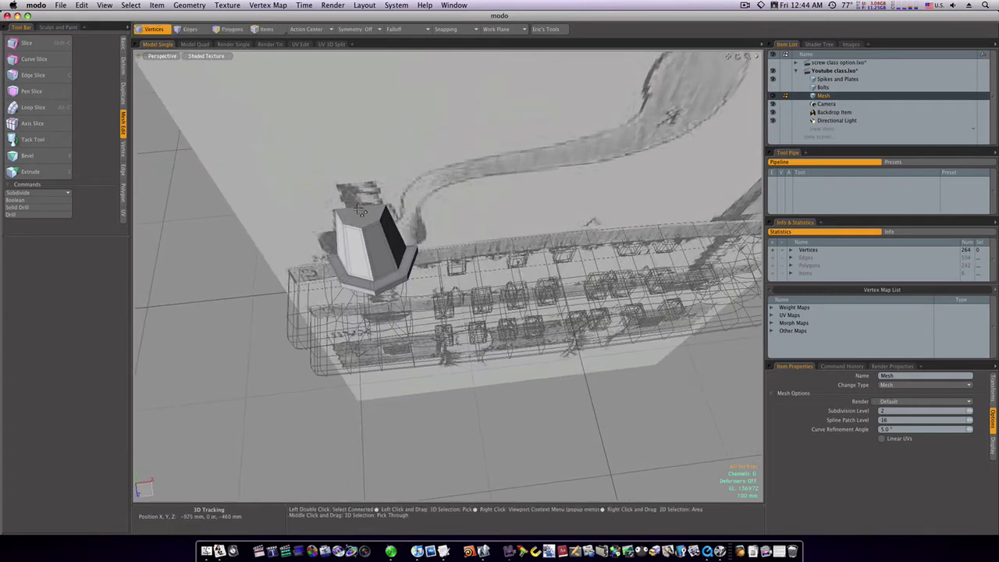
Bevel the nut's top polygon with a 20.5 mm inset and no shift.
key("2")
key("3")
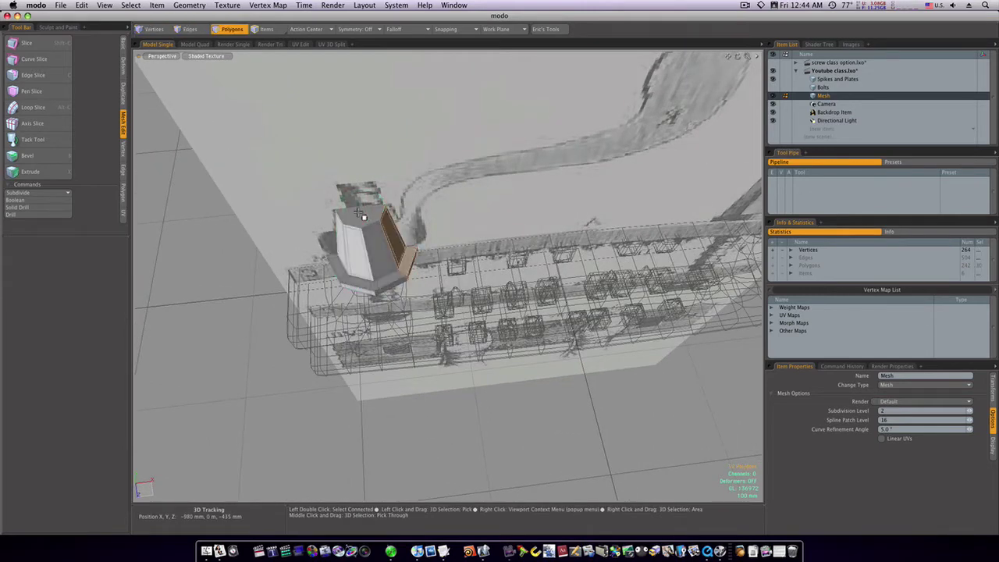
left_click(357, 213)
key("b")
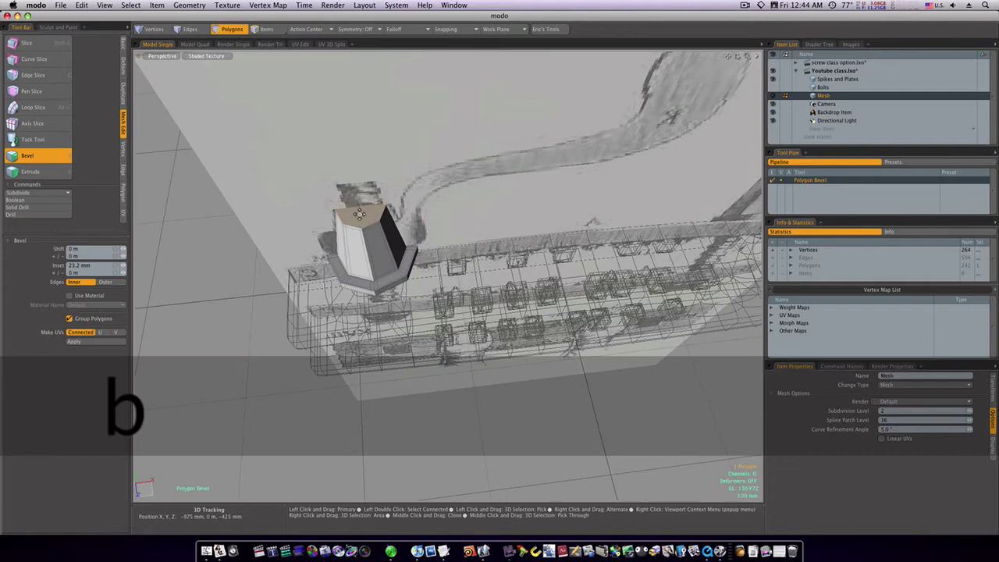
left_click(359, 214)
left_click_drag(425, 204, 422, 203)
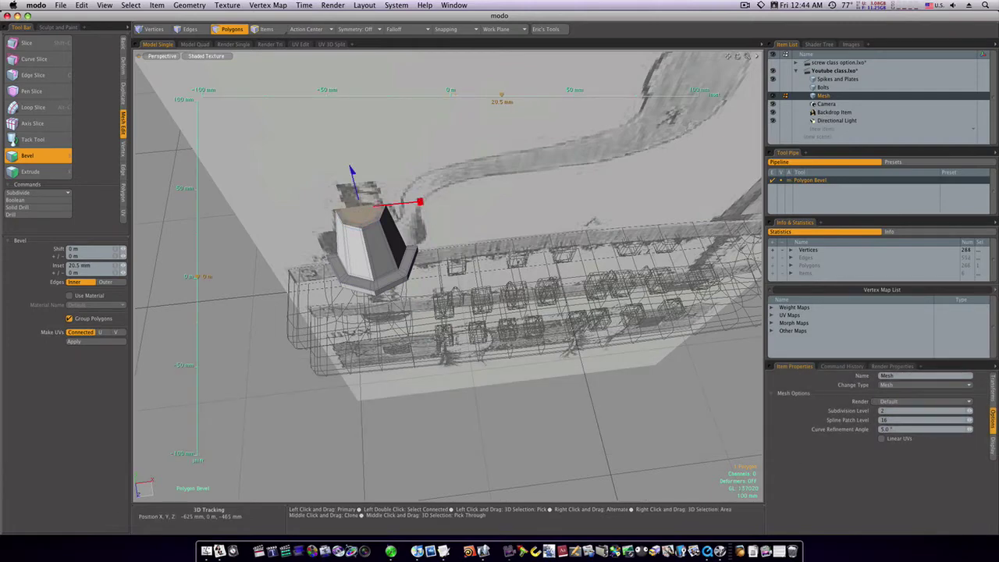
key("space")
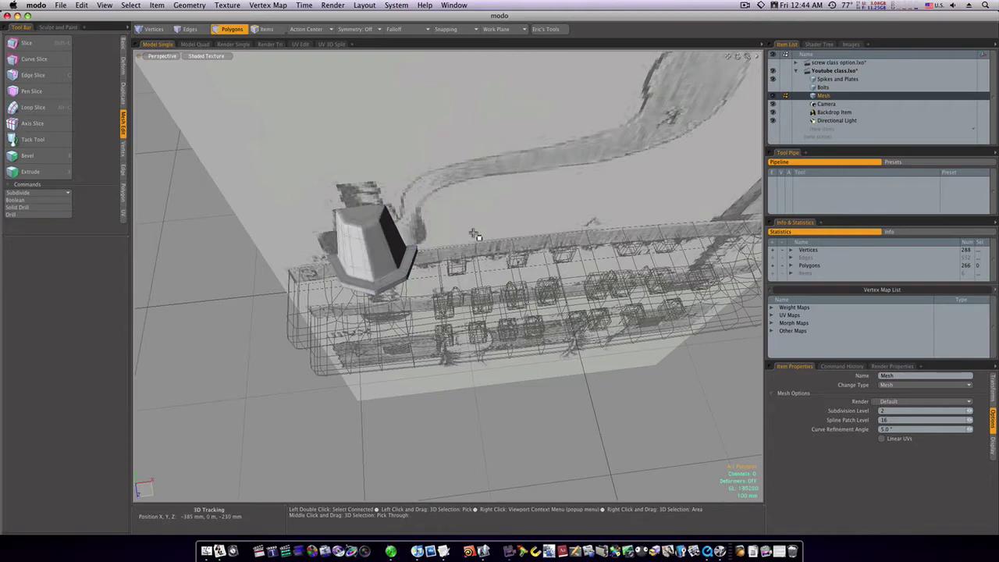
Examine the subdivided nut against the backdrop drawing, switch it back to plain polygons and check its faceted sides from several angles.
left_click_drag(472, 234, 457, 167, "alt")
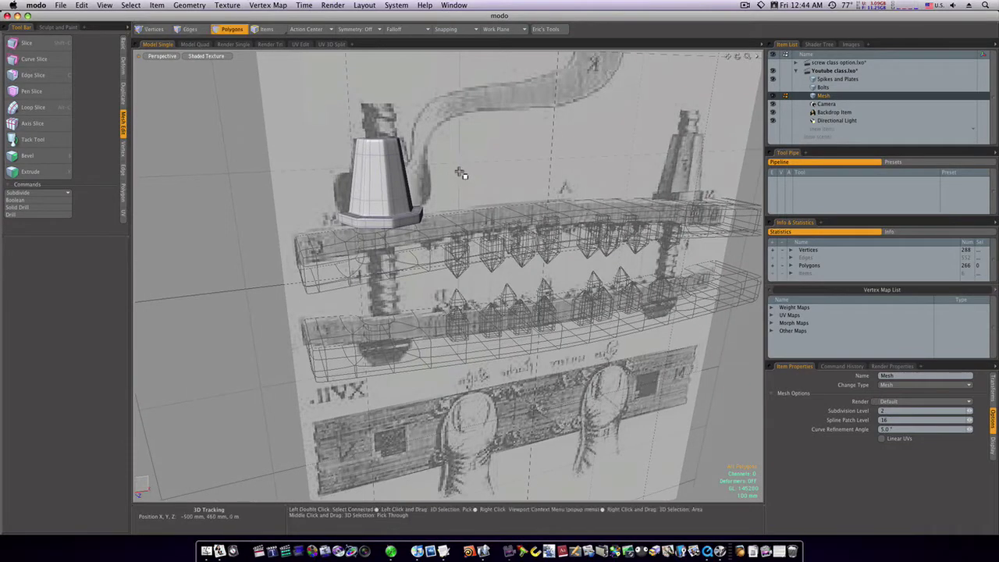
key("Tab")
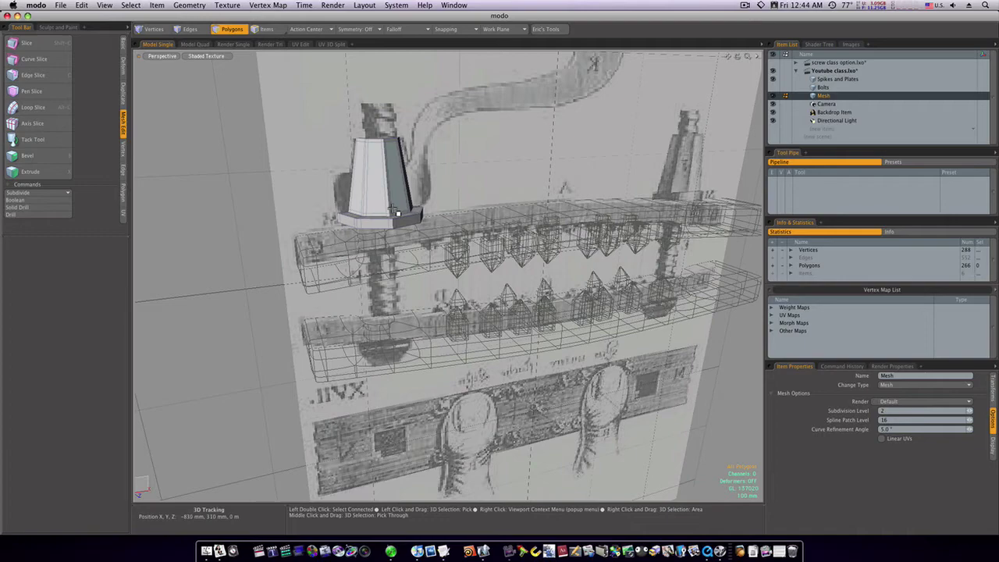
left_click_drag(397, 212, 374, 125, "alt")
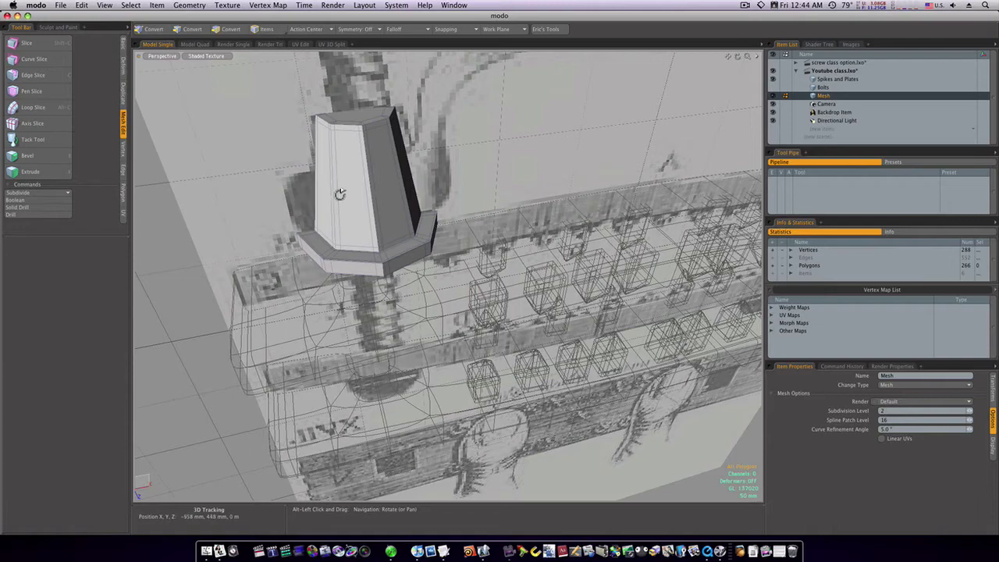
mouse_move(339, 189)
left_mouse_down("alt")
mouse_move(345, 195)
mouse_move(346, 175)
left_mouse_up("alt")
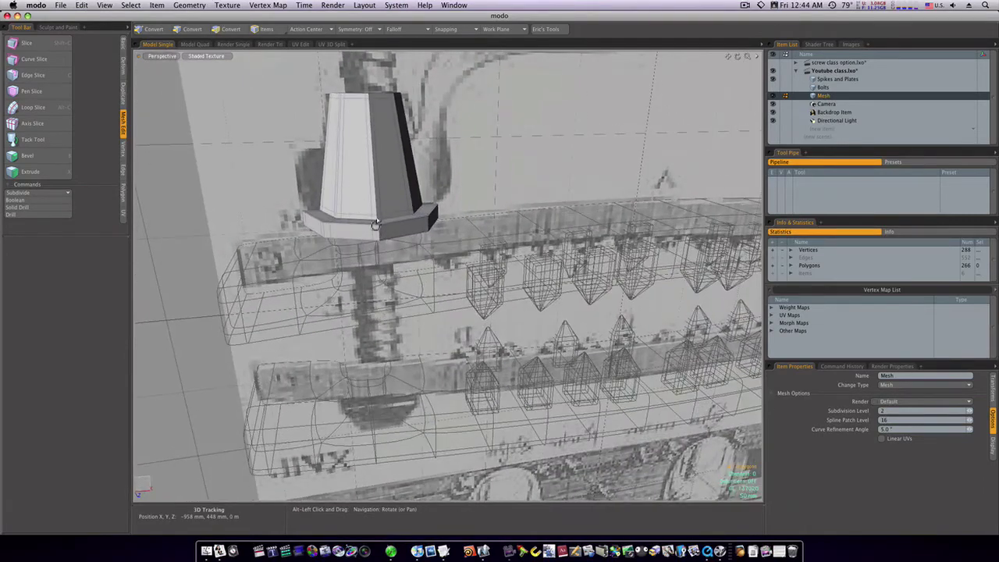
left_click_drag(375, 224, 370, 209, "alt")
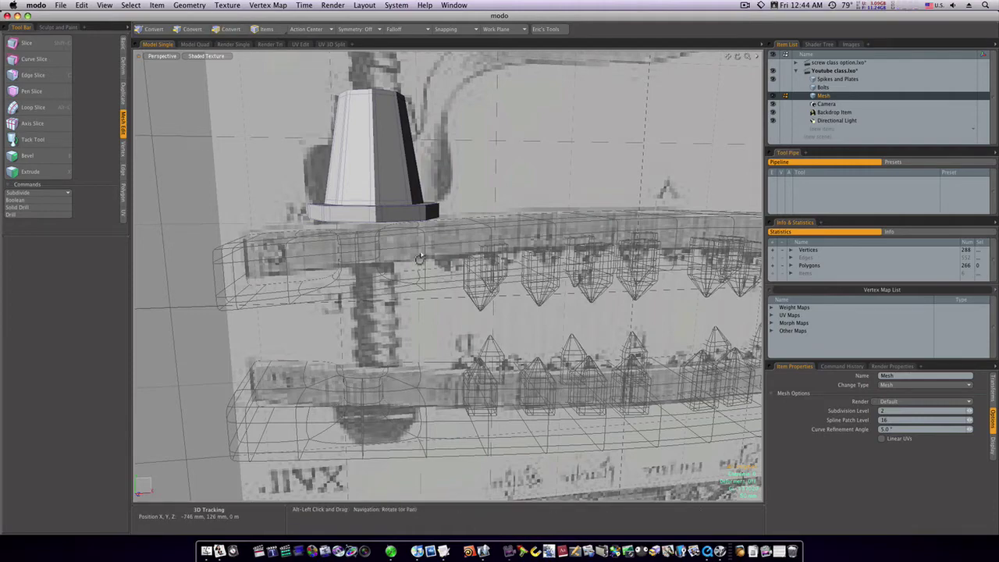
left_click_drag(495, 211, 452, 211, "alt")
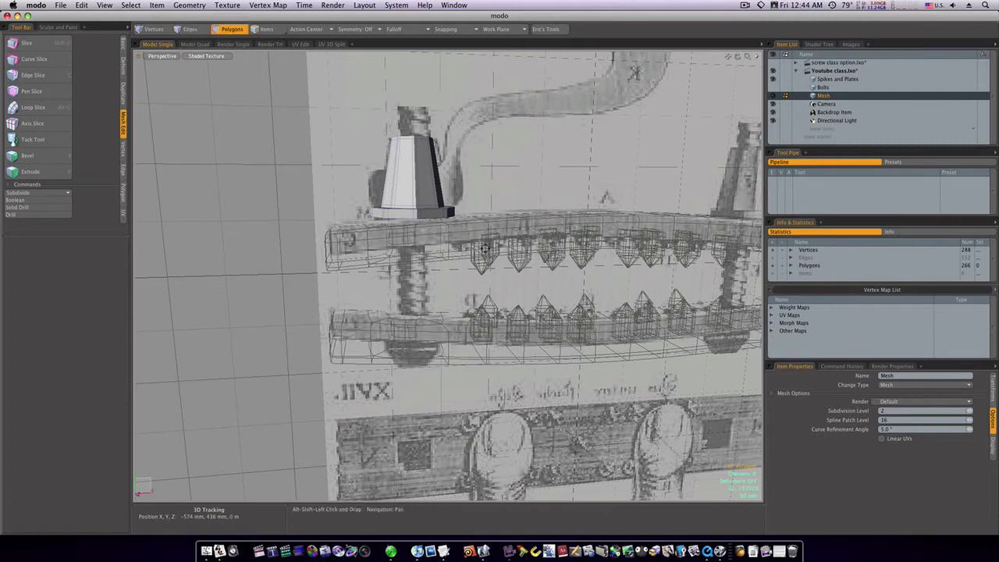
left_click_drag(503, 280, 347, 145, "alt+shift")
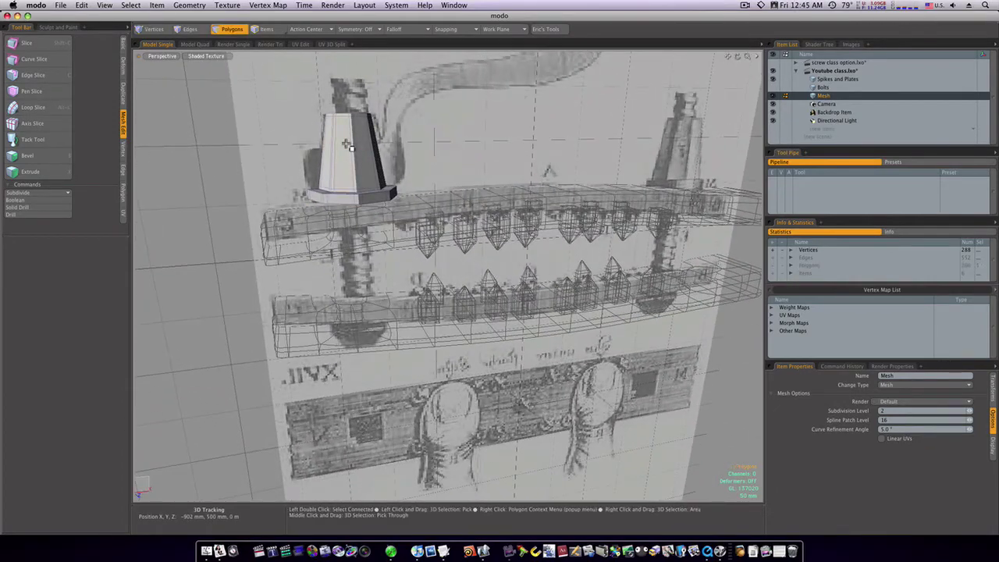
Clone the whole nut onto the opposite bolt, offset about 1.758 m along X and -36 mm in Y.
double_click(347, 146)
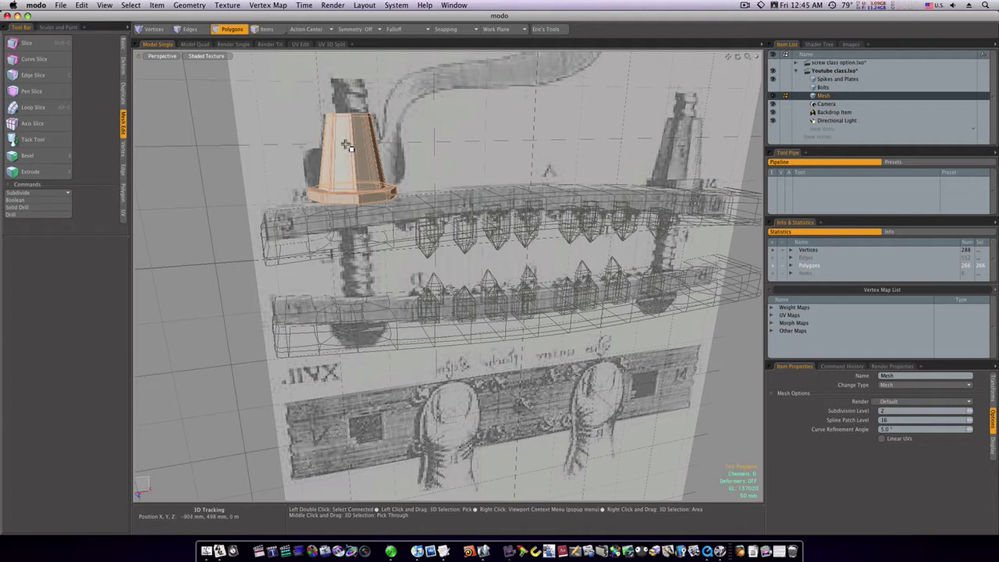
key("w")
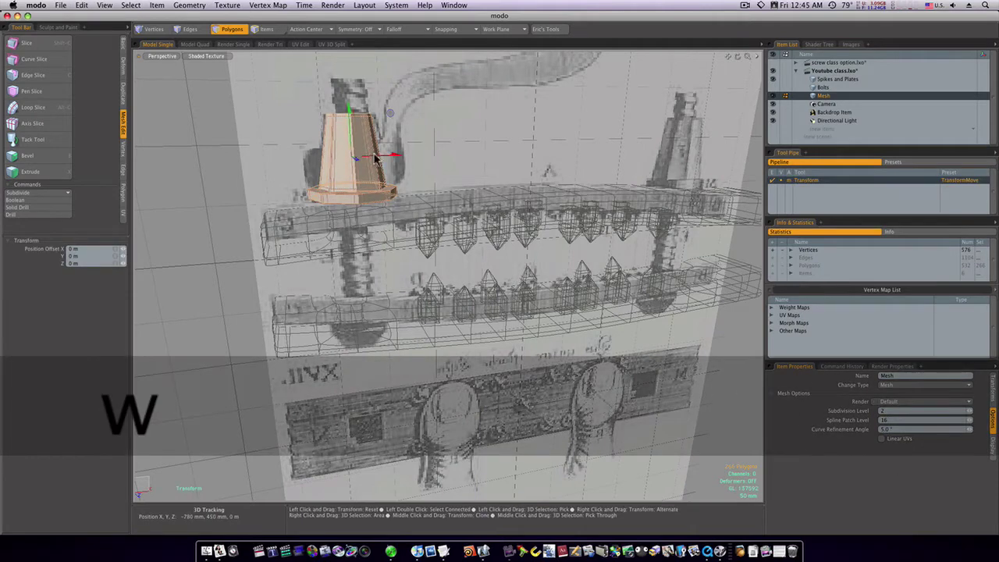
middle_click_drag(382, 153, 703, 149)
left_click_drag(693, 152, 515, 131, "alt+shift")
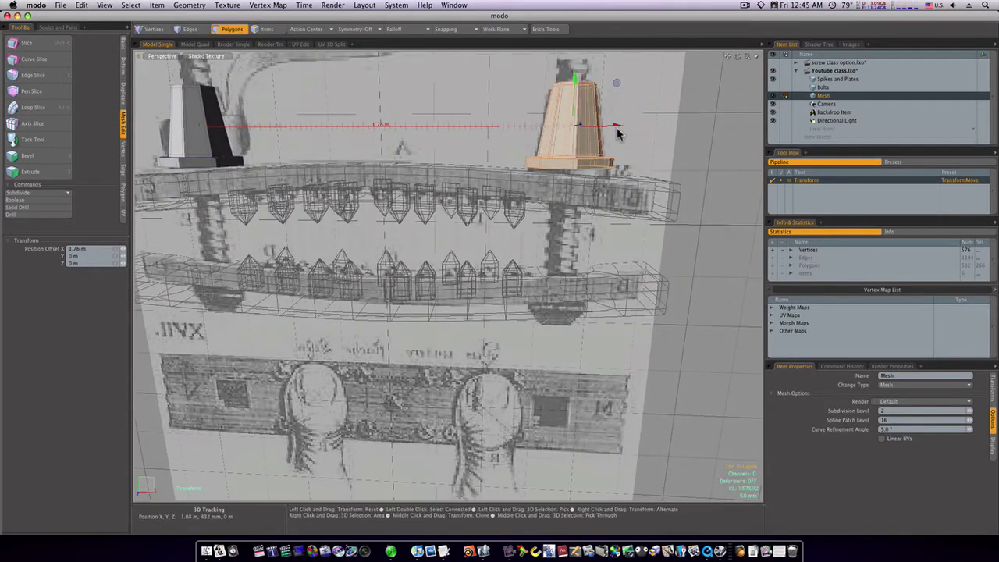
left_click_drag(617, 124, 615, 125)
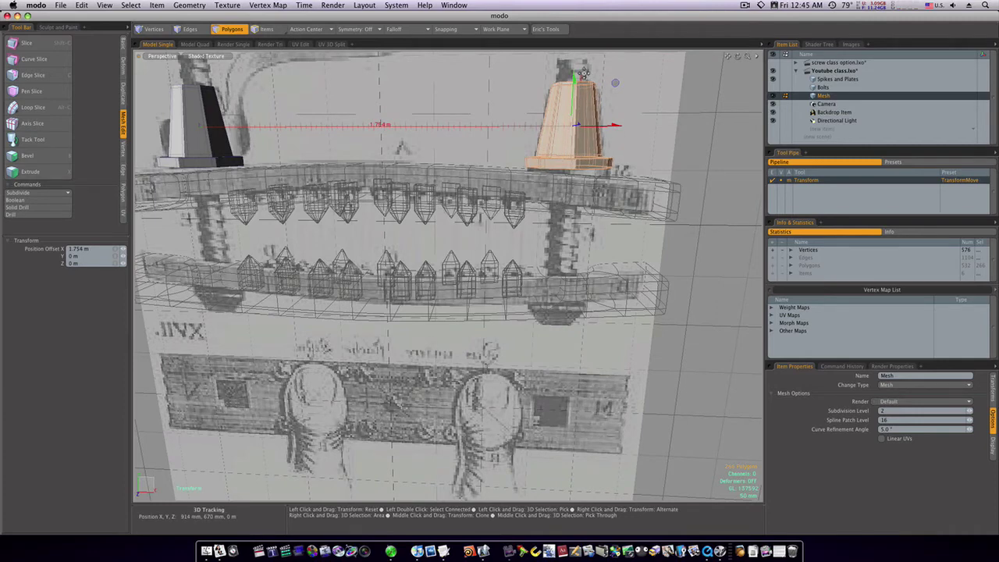
left_click_drag(577, 78, 577, 89)
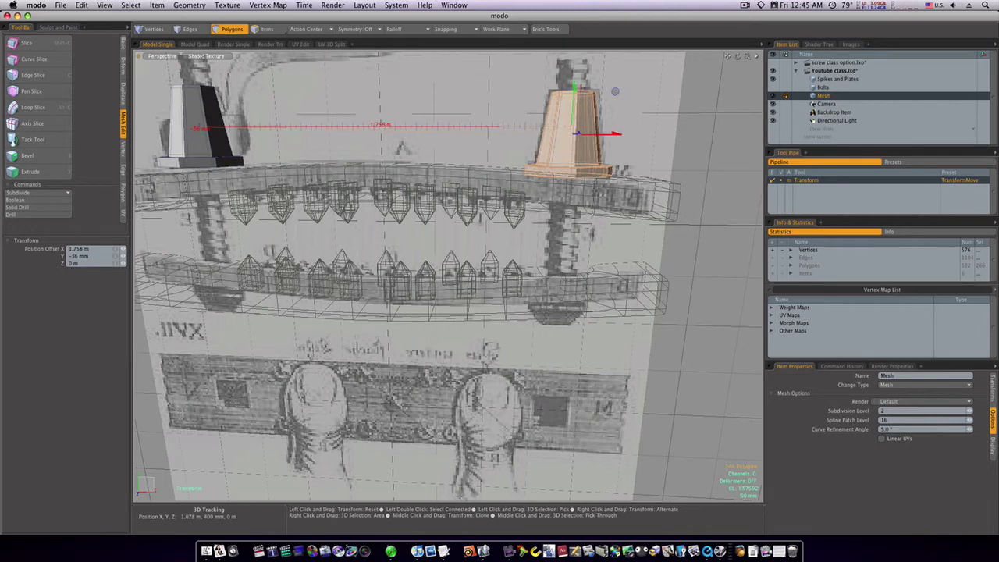
left_click_drag(615, 92, 616, 91)
Lower the original nut slightly so its base sits on the upper plate, and clear the selection.
left_click_drag(383, 149, 553, 148, "alt+shift")
key("q")
left_click(383, 140)
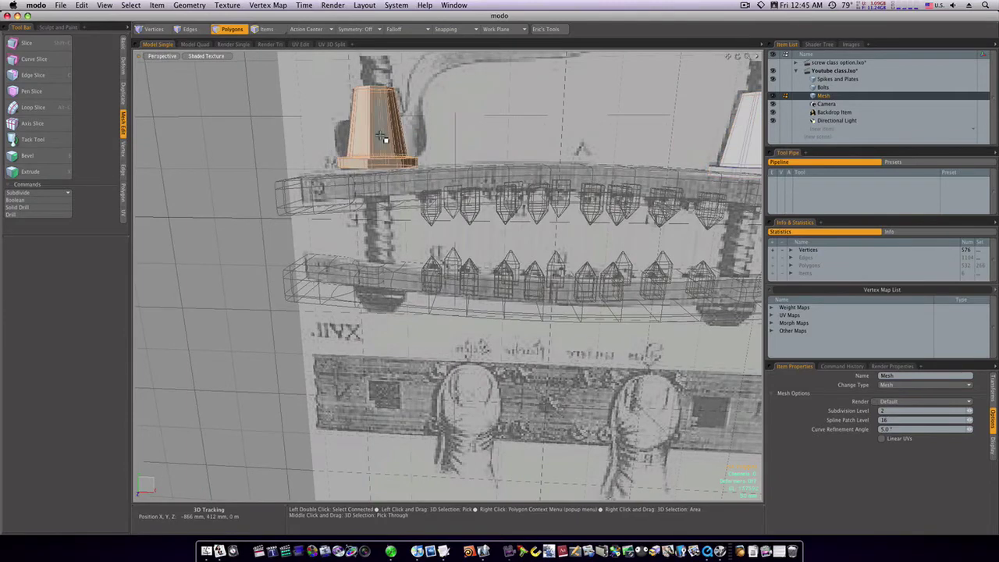
key("w")
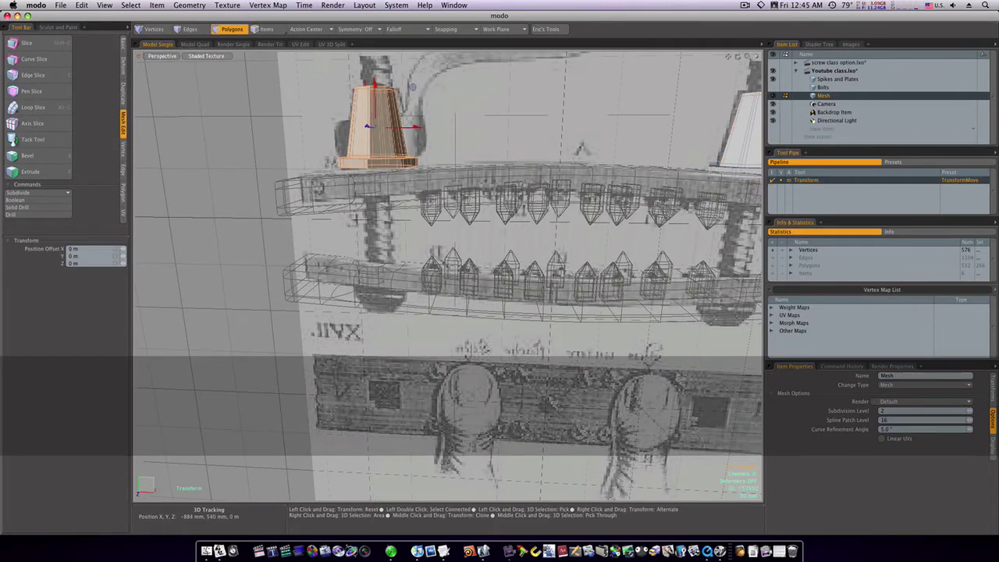
left_click_drag(375, 85, 374, 85)
left_click_drag(374, 128, 374, 134)
key("space")
left_click(530, 119)
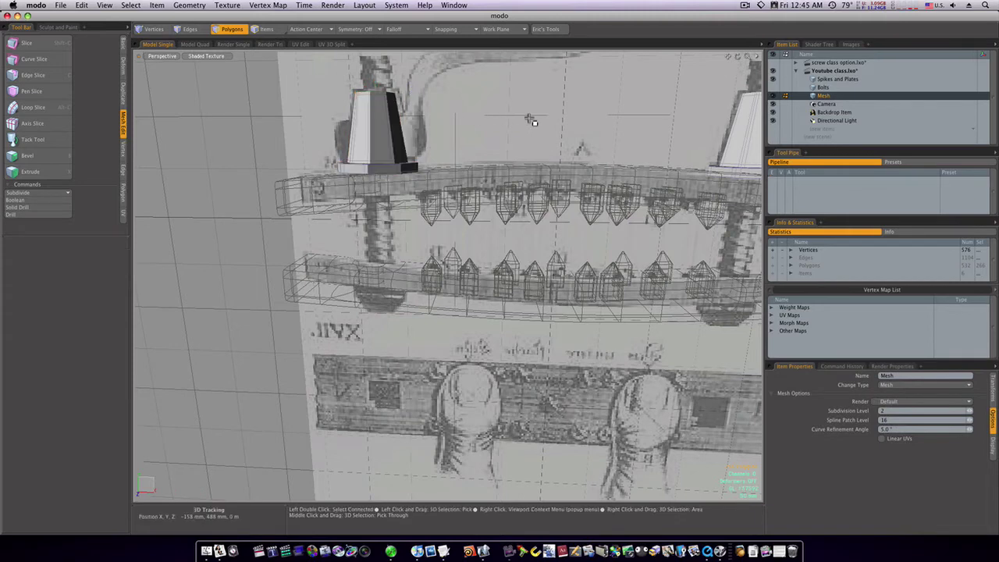
Examine the nuts together with the Spikes and Plates and Bolts items, and view the Bolts item alone.
left_click_drag(534, 123, 498, 145, "alt")
key("3")
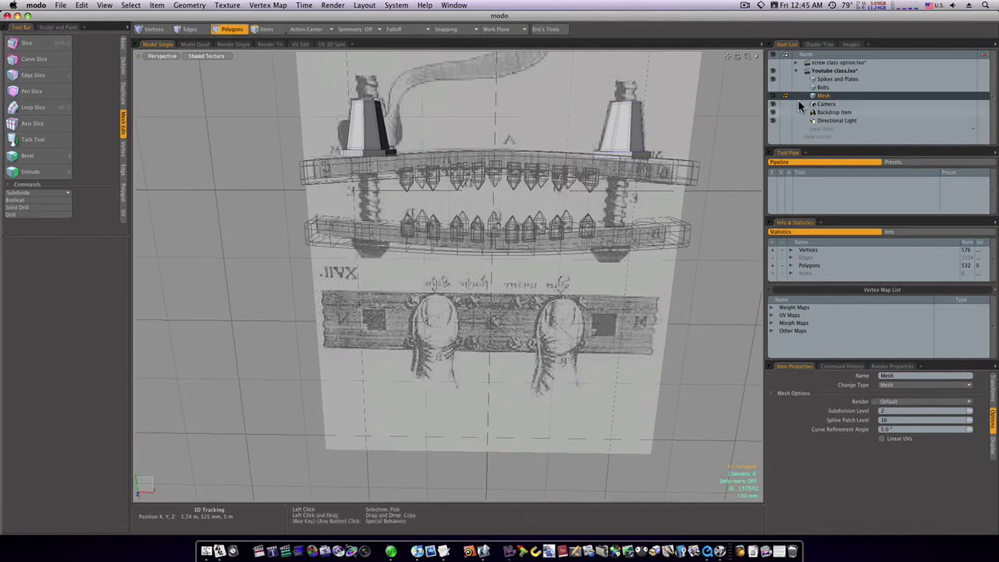
left_click(824, 85, "shift")
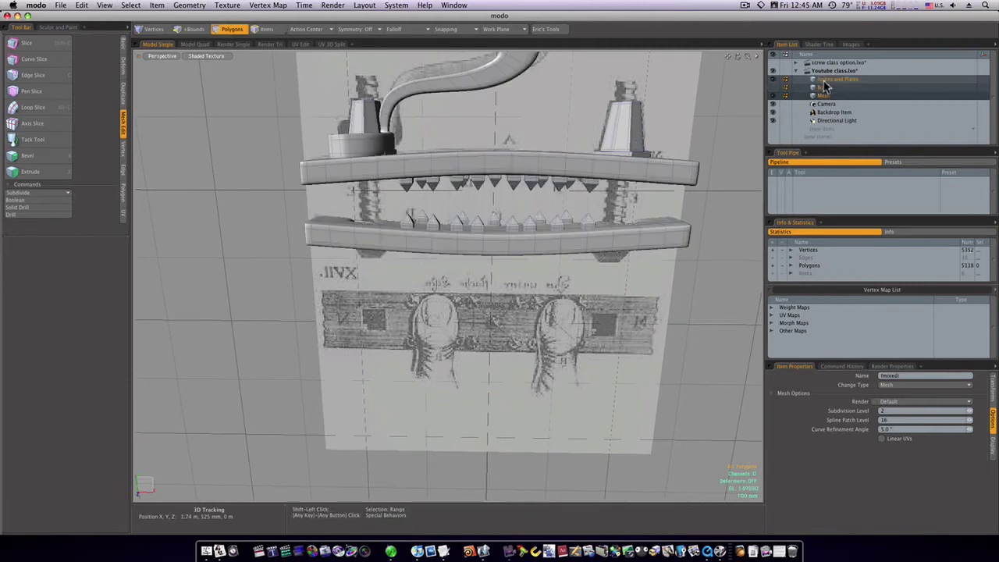
left_click(815, 86)
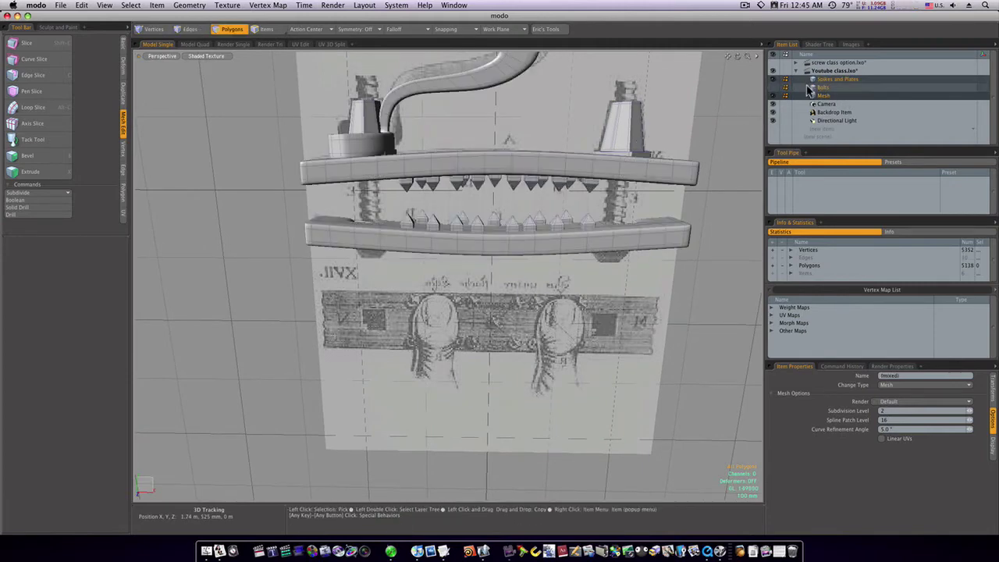
left_click_drag(517, 109, 422, 188, "alt")
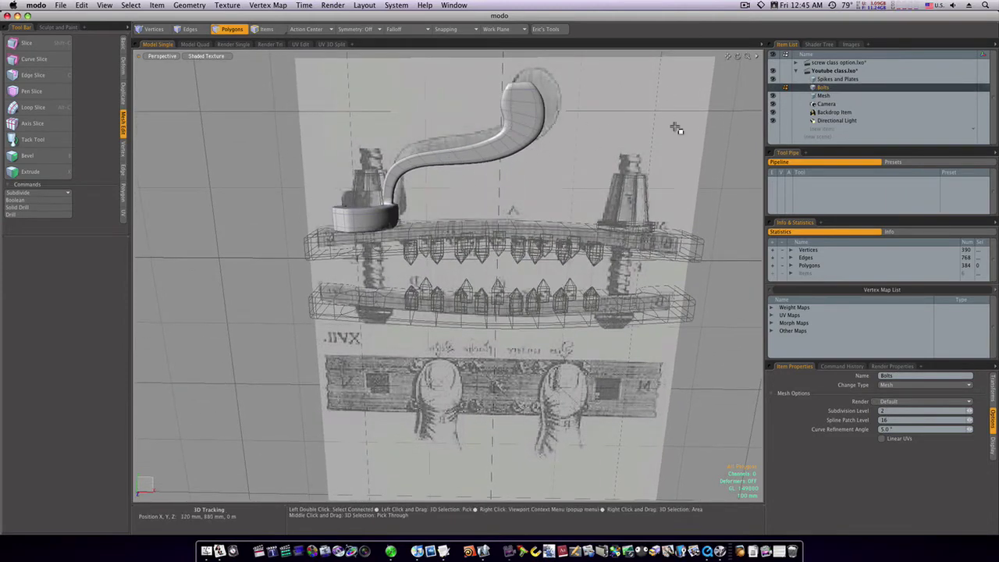
Transfer both nuts from the Mesh item into the Spikes and Plates item by cutting and pasting their geometry.
left_click(811, 97)
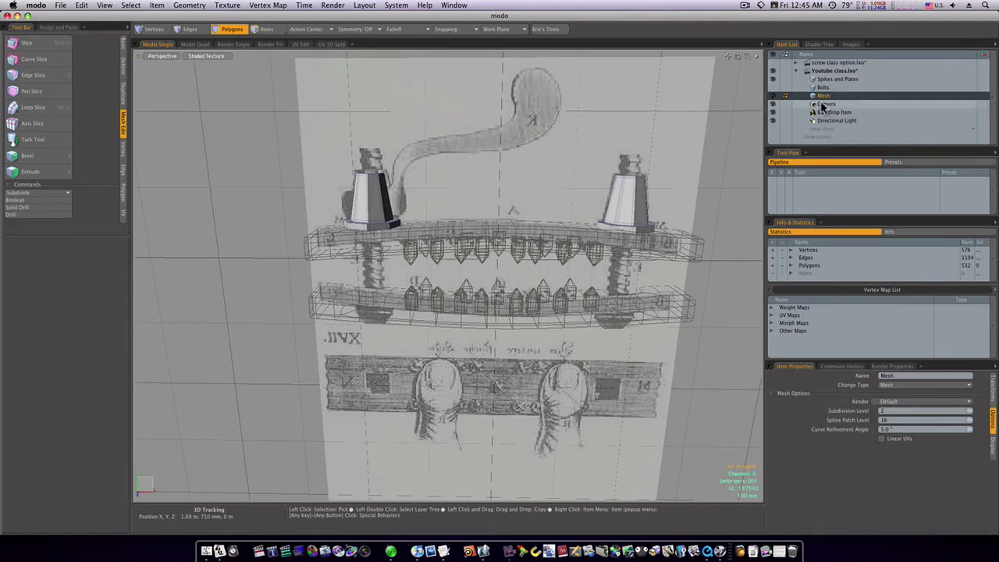
key("super+x")
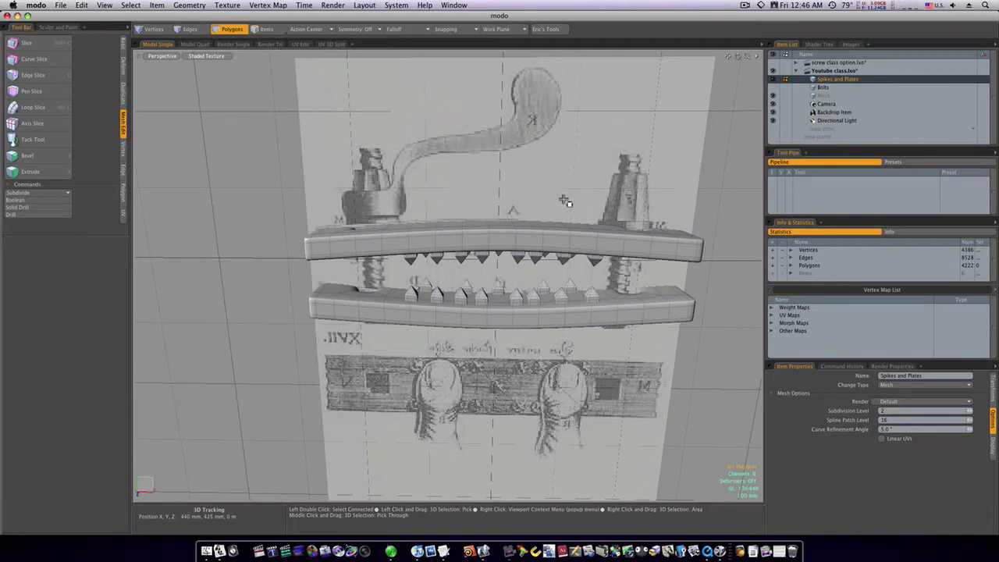
key("super+v")
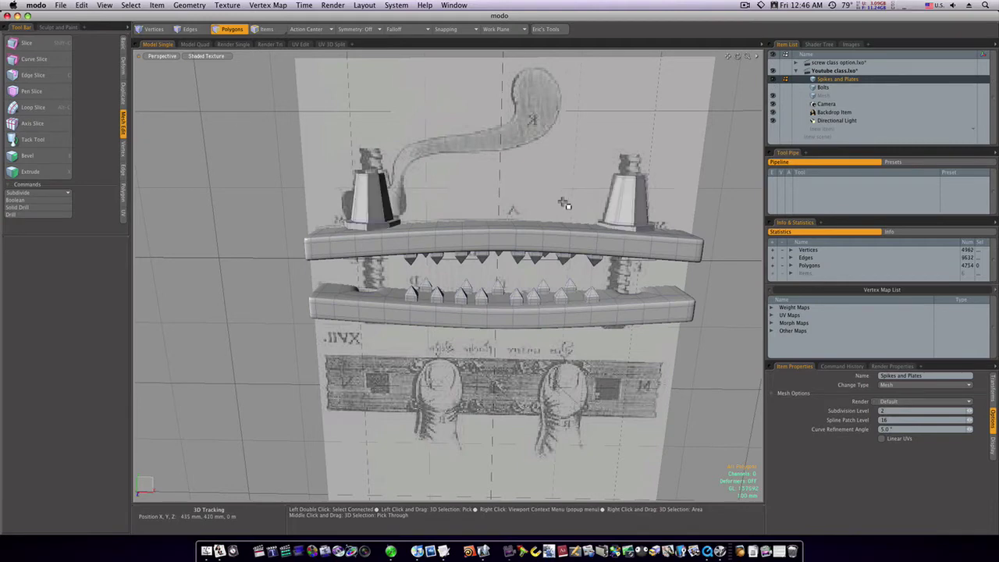
Hide the backdrop image and move the nut at the plate's negative-X end by -35 mm along X.
left_click_drag(564, 203, 639, 187, "alt")
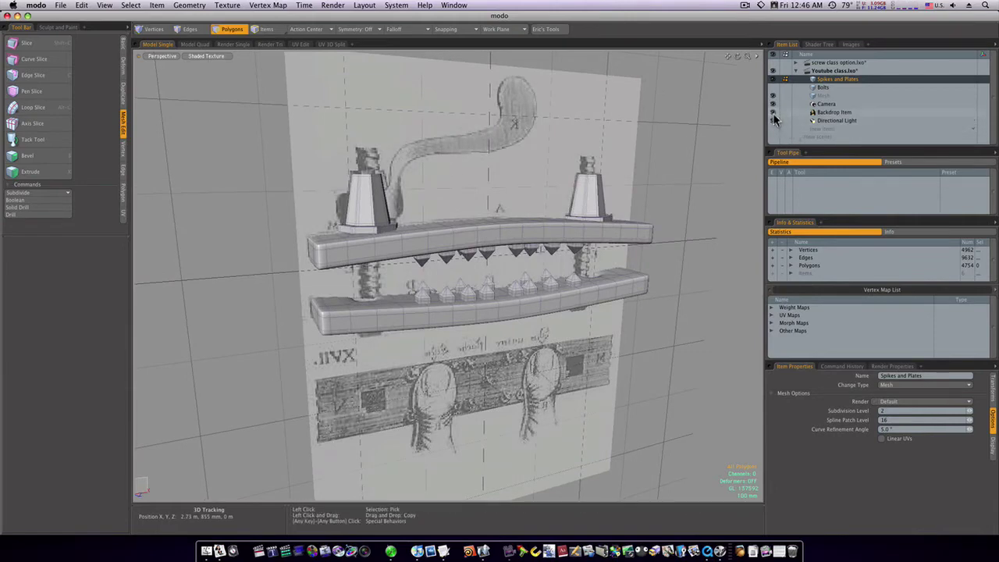
left_click(773, 114)
left_click_drag(659, 172, 449, 369, "alt")
double_click(371, 273)
key("w")
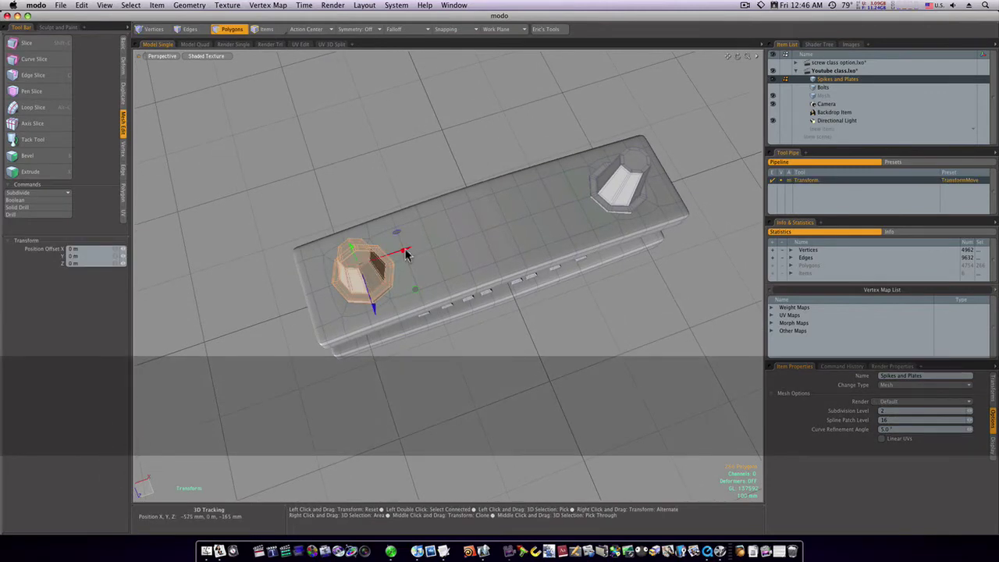
left_click_drag(406, 255, 402, 256)
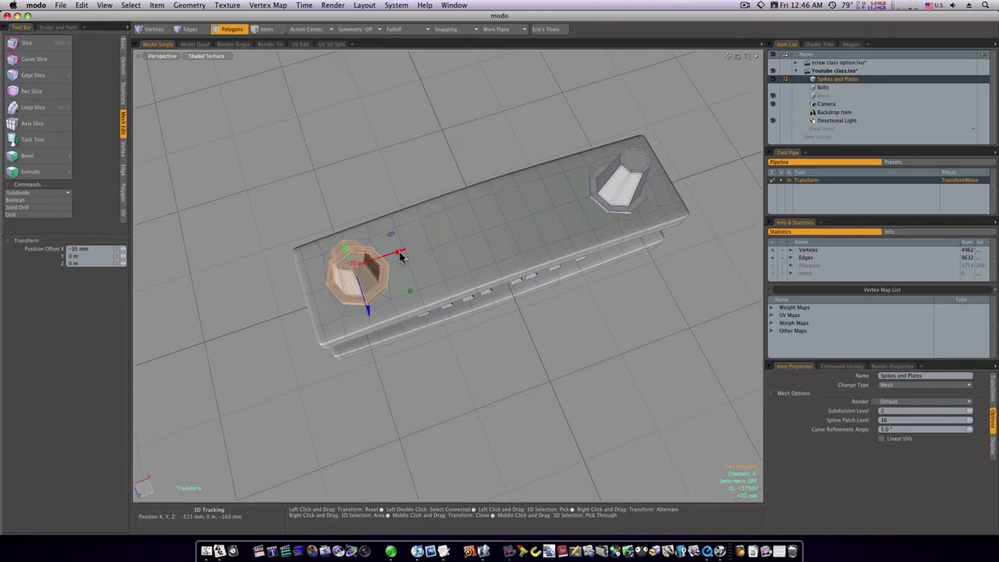
key("space")
Move the nut at the plate's positive-X end about 15 mm outward along X, and clear the selection.
double_click(642, 172)
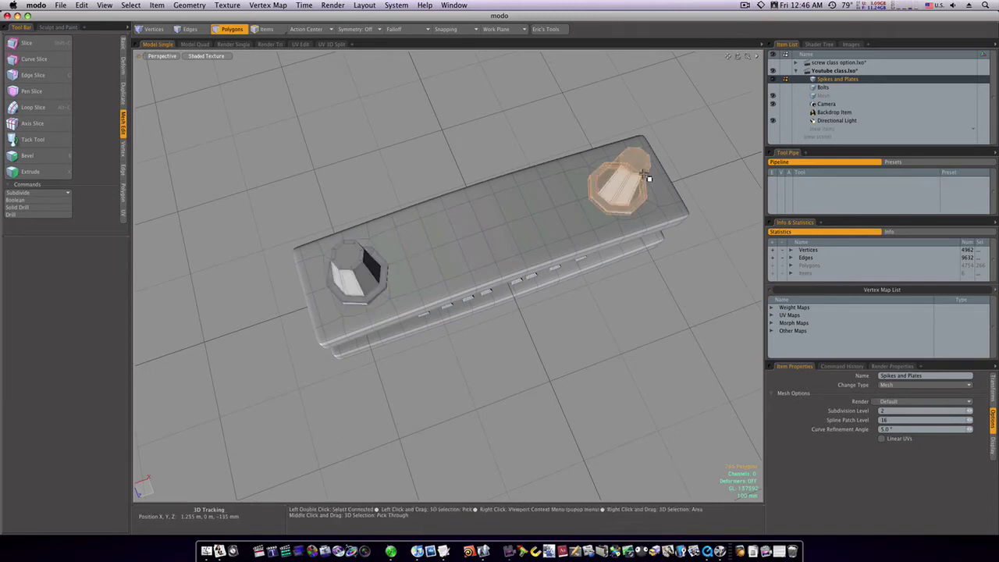
left_click_drag(647, 179, 480, 228, "alt")
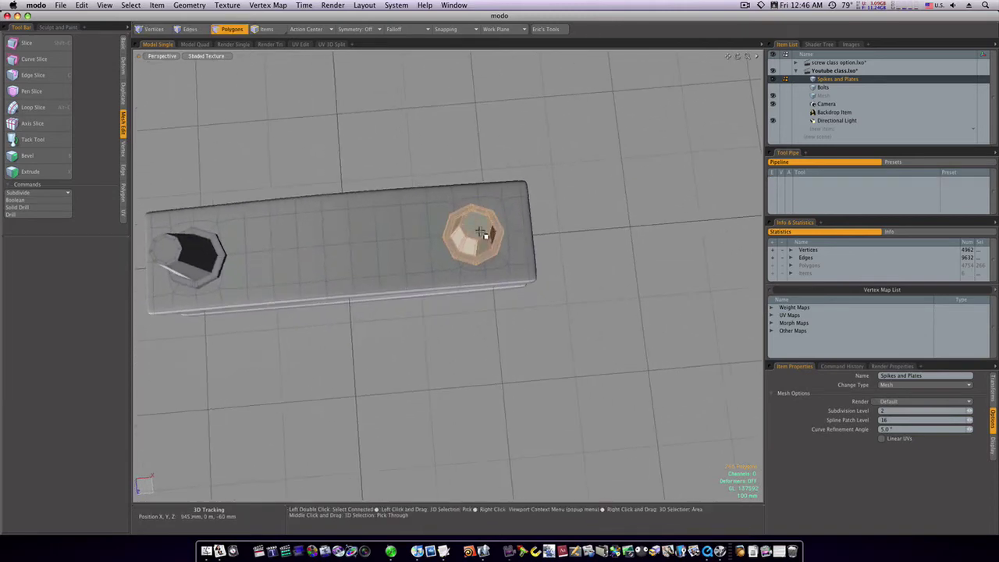
key("w")
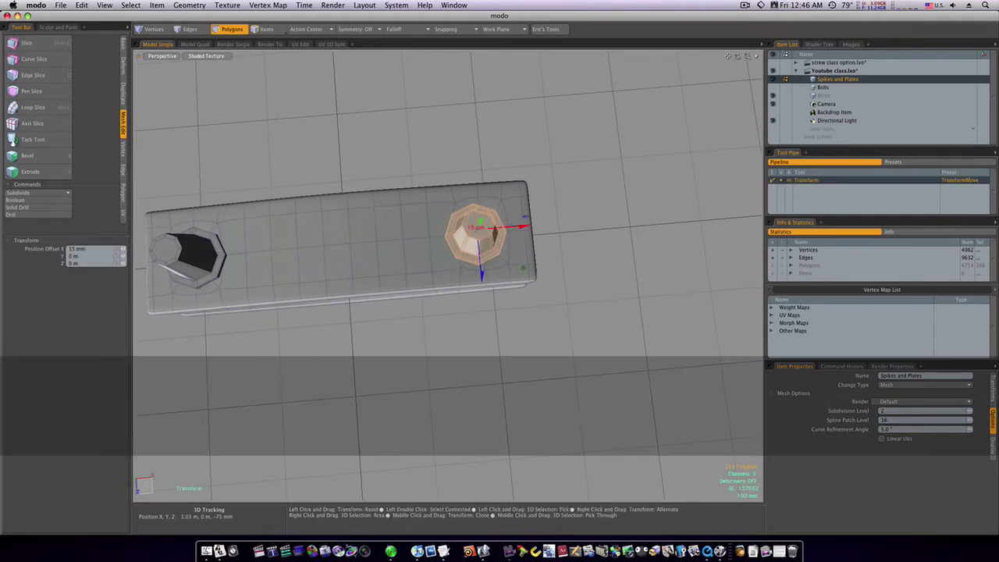
left_click_drag(498, 234, 329, 327)
key("space")
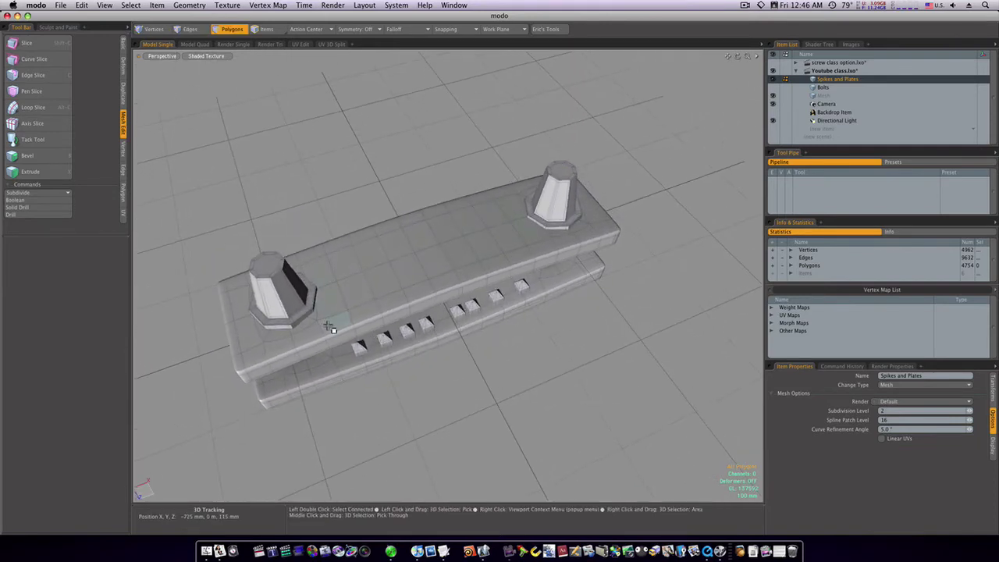
Offset the negative-X nut by -10 mm in X, -15 mm in Y and 10 mm in Z, and deselect it.
double_click(288, 310)
key("w")
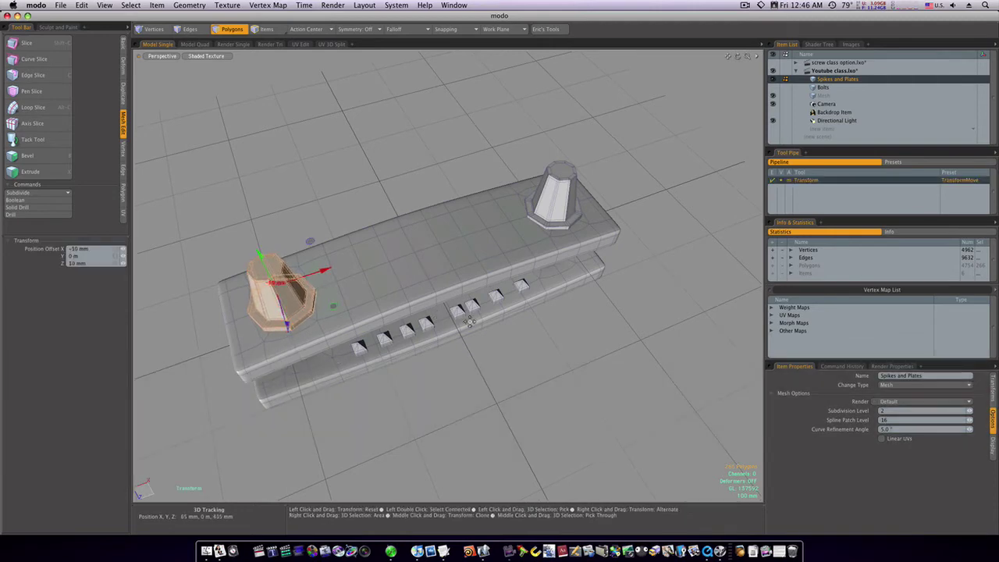
left_click_drag(469, 320, 385, 203, "alt")
left_click_drag(269, 188, 277, 221, "alt")
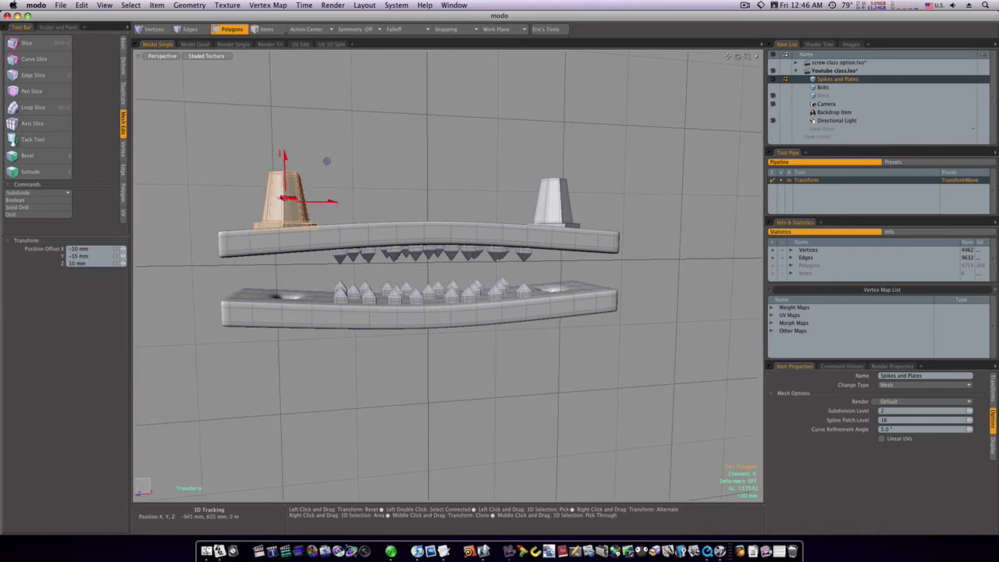
mouse_move(359, 193)
left_mouse_down("alt")
mouse_move(362, 222)
mouse_move(350, 221)
mouse_move(408, 193)
mouse_move(348, 204)
left_mouse_up("alt")
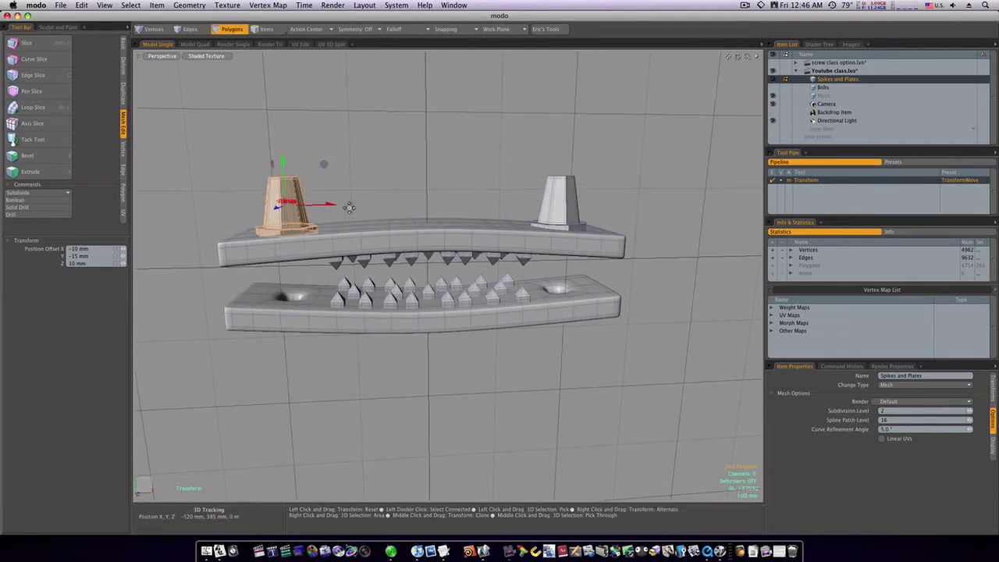
left_click(351, 209)
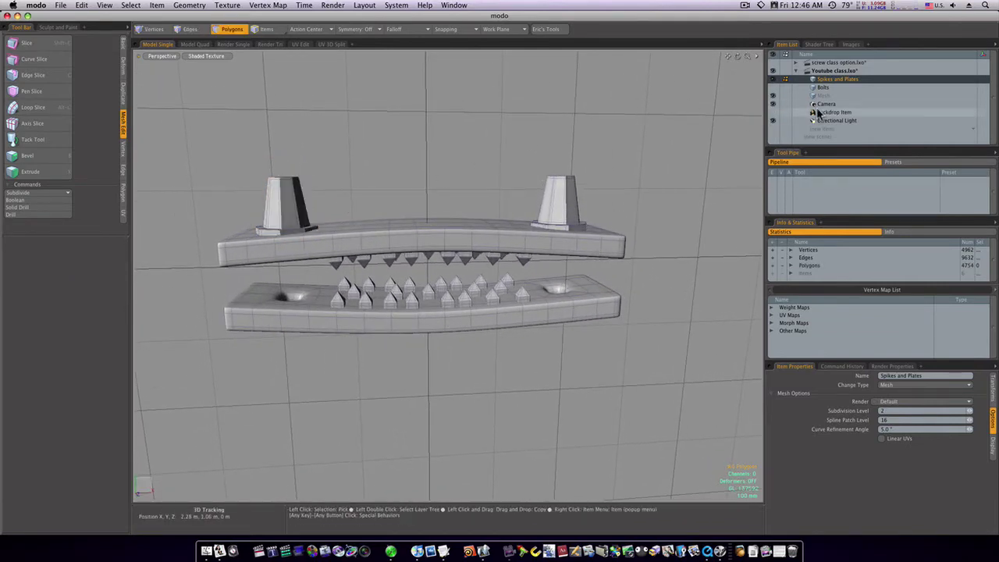
Show the backdrop image again and compare the repositioned nuts and plates with the reference drawing.
left_click(785, 121)
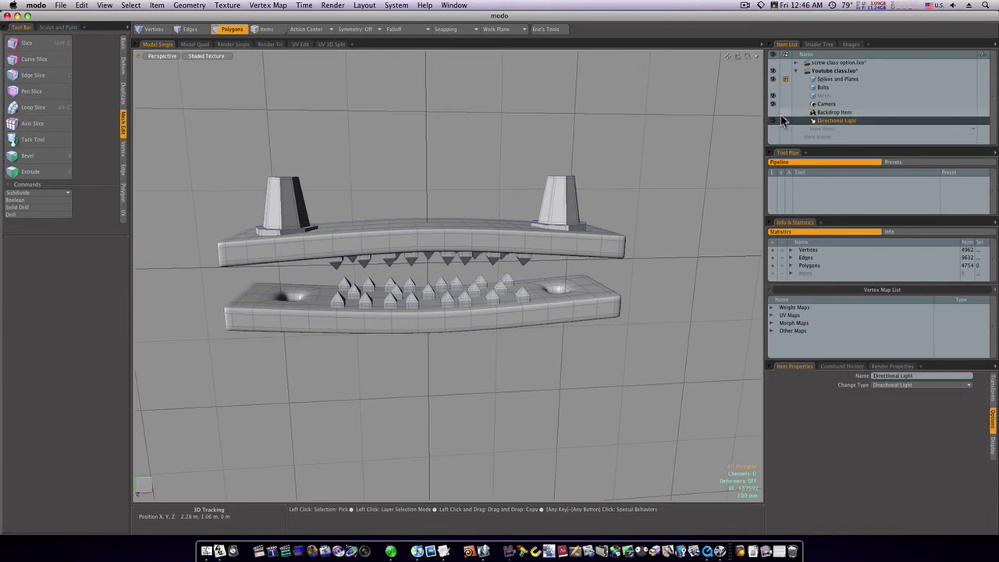
left_click(773, 112)
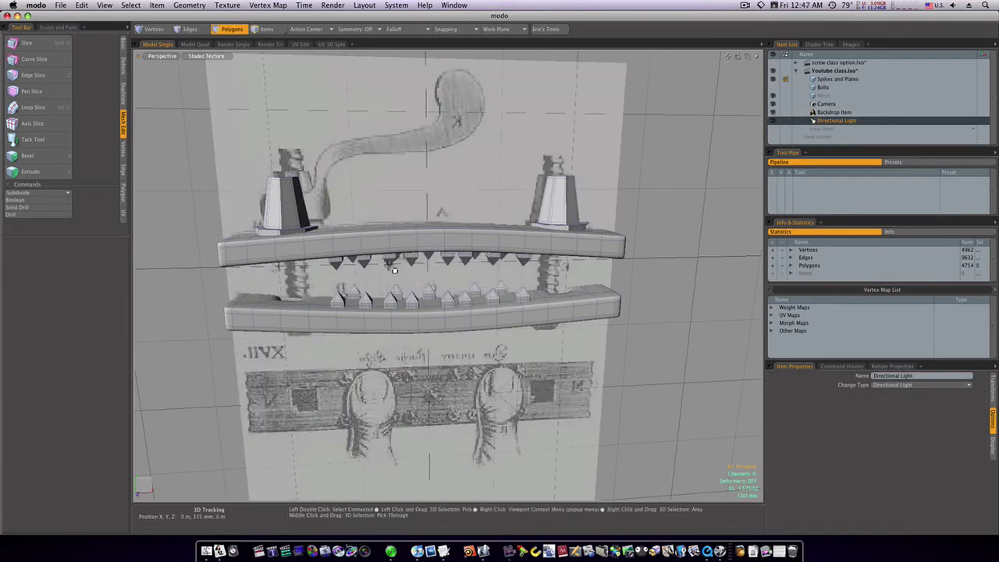
left_click_drag(364, 282, 321, 224, "alt")
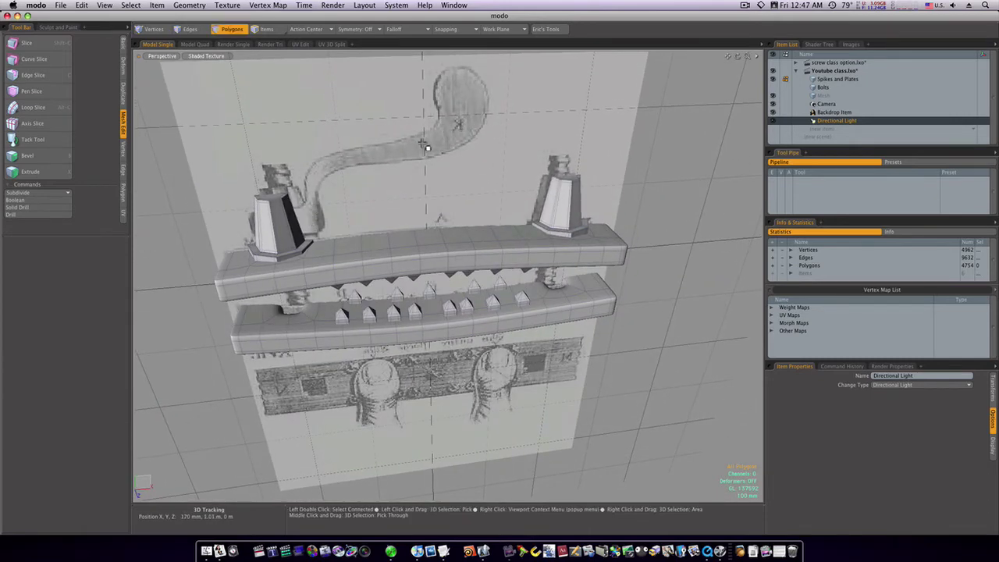
key("alt")
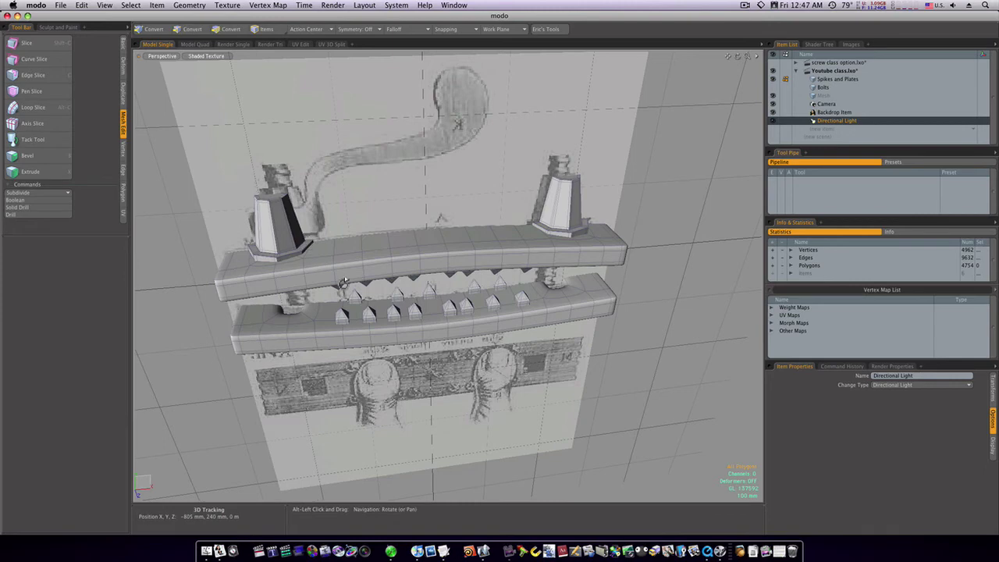
left_click_drag(343, 283, 296, 280, "alt")
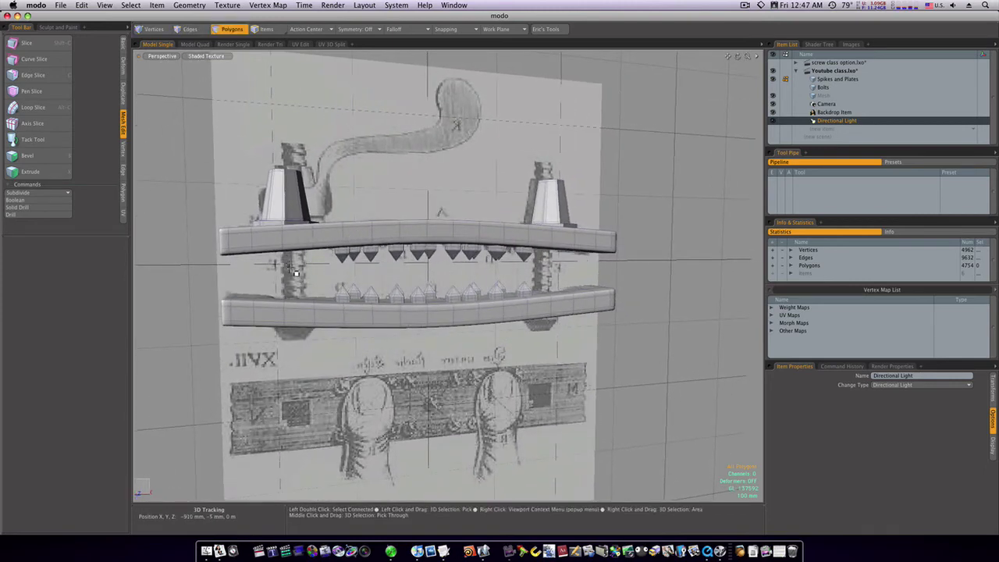
key("alt")
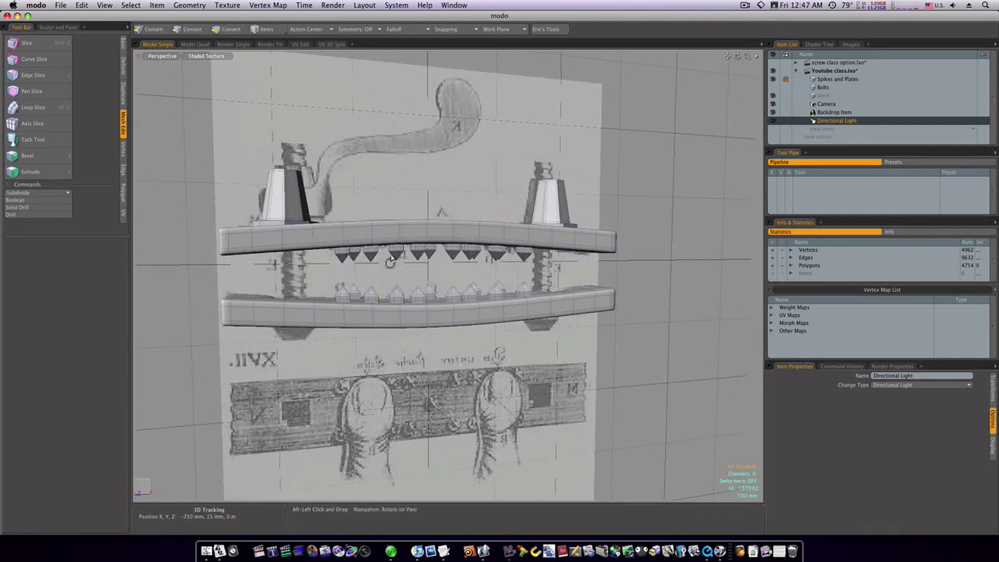
mouse_move(332, 280)
left_mouse_down("alt")
mouse_move(297, 279)
mouse_move(382, 287)
mouse_move(316, 284)
mouse_move(337, 260)
mouse_move(325, 269)
mouse_move(367, 286)
mouse_move(328, 276)
left_mouse_up("alt")
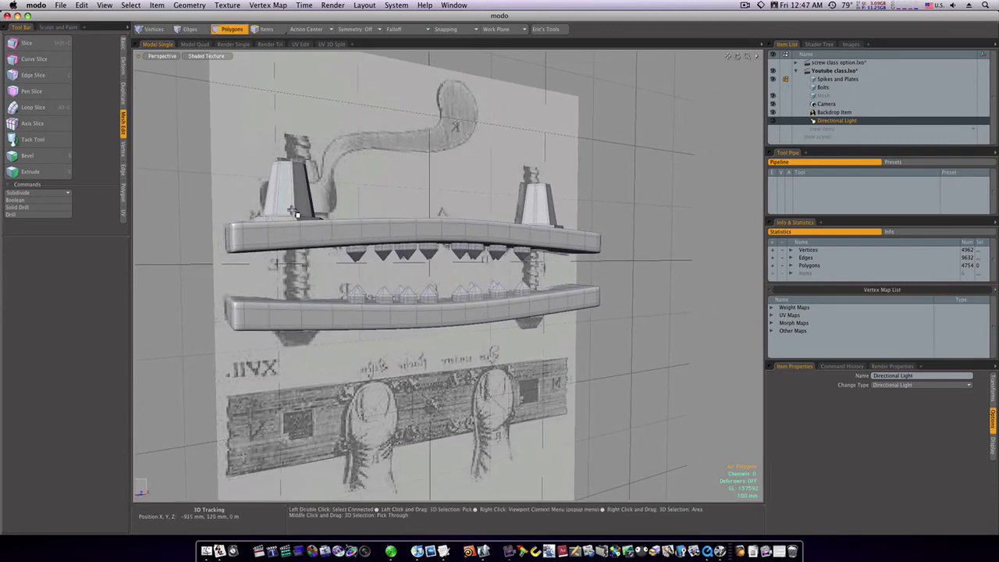
Select both nuts completely, convert them to subdivision surfaces, and clear the selection.
left_click_drag(283, 308, 444, 319, "alt")
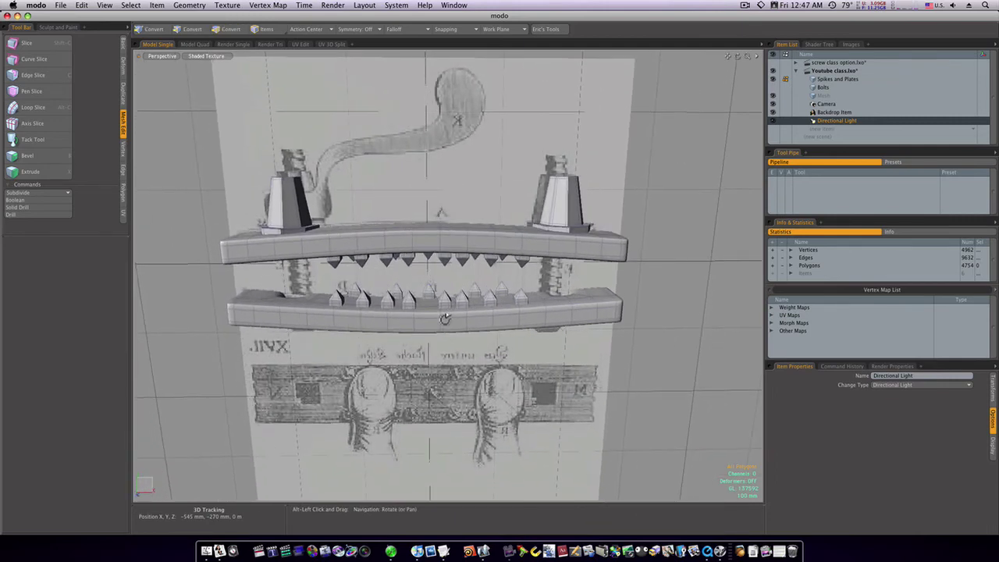
double_click(563, 219)
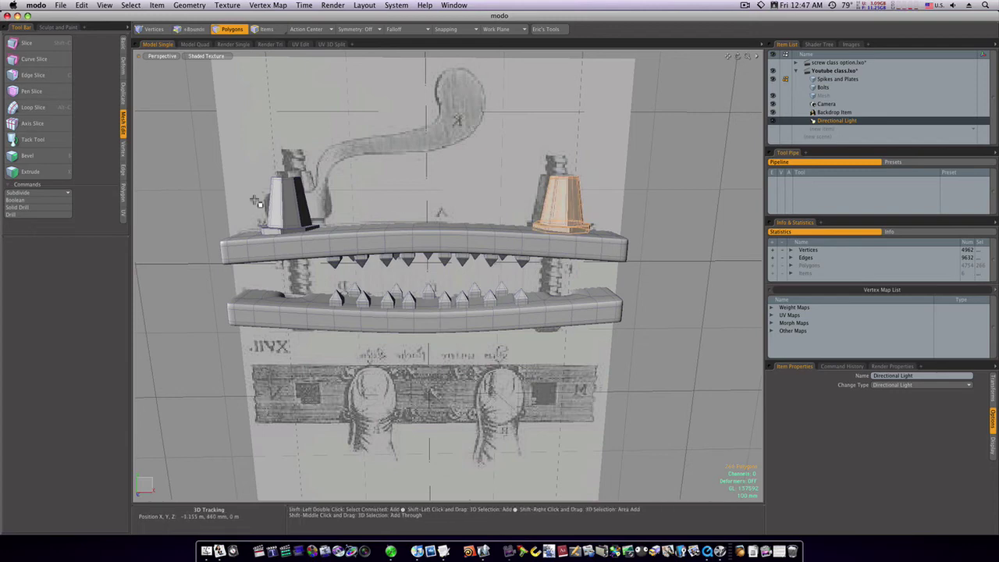
double_click(291, 210, "shift")
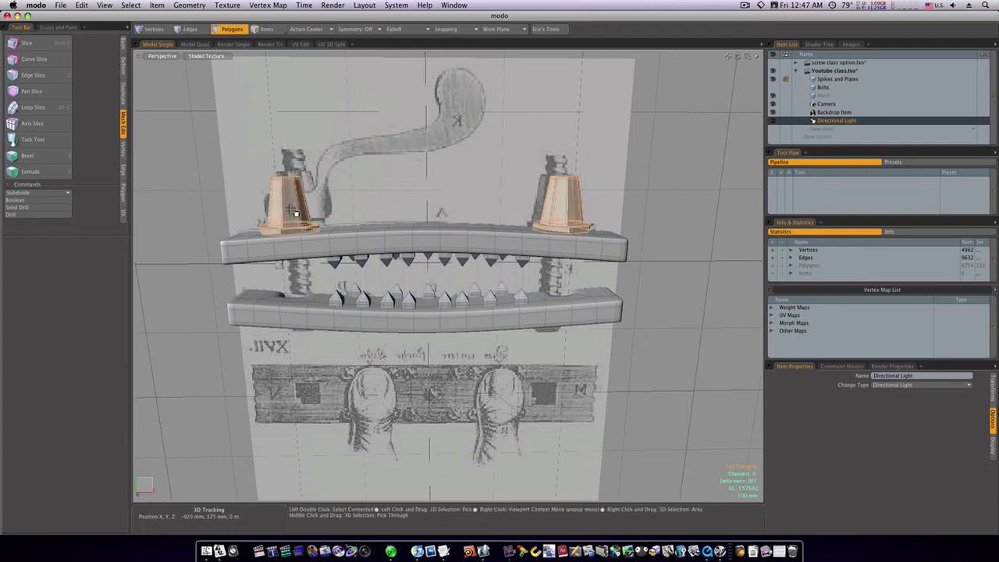
left_click(398, 198)
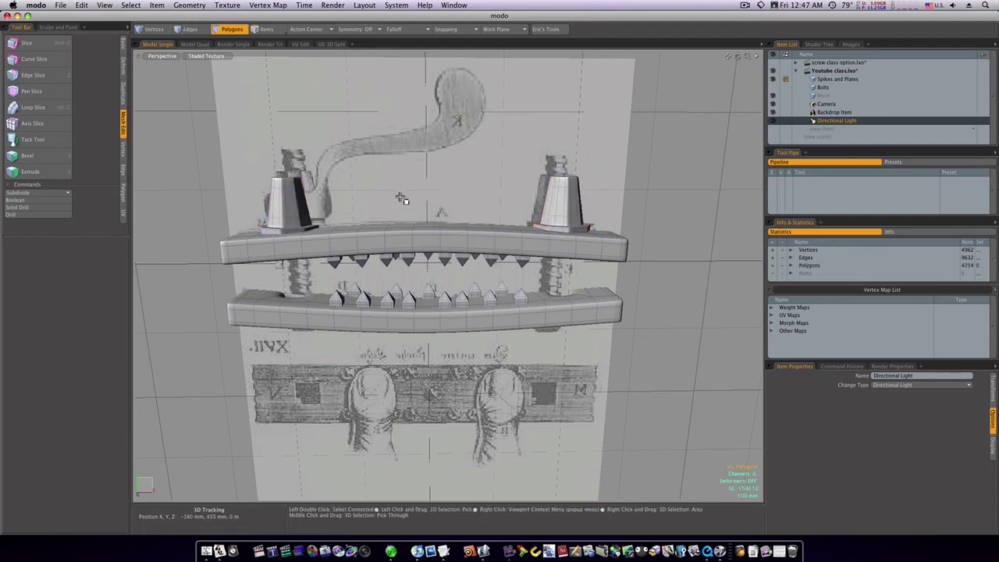
left_click_drag(400, 198, 331, 227, "alt")
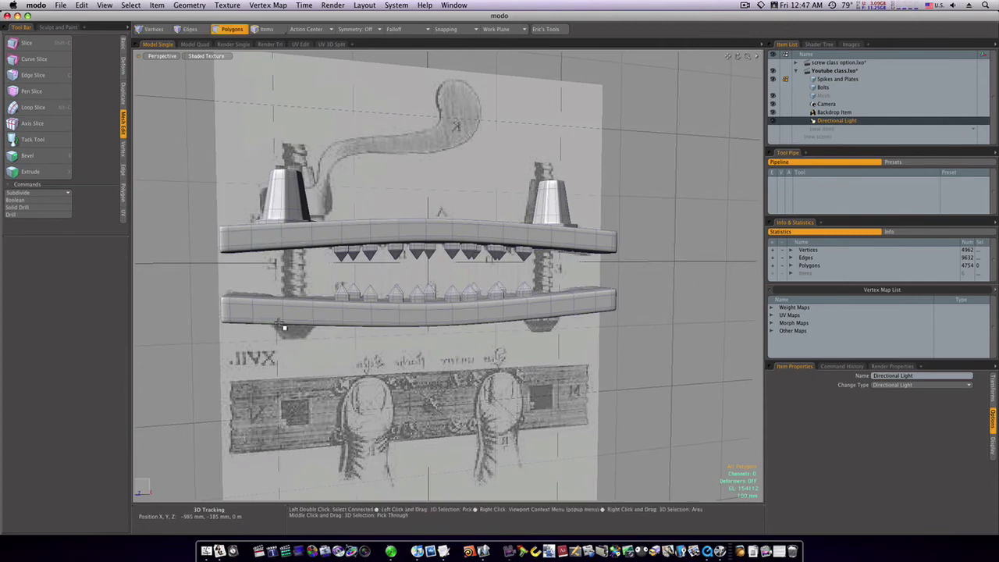
left_click_drag(363, 224, 366, 187, "alt")
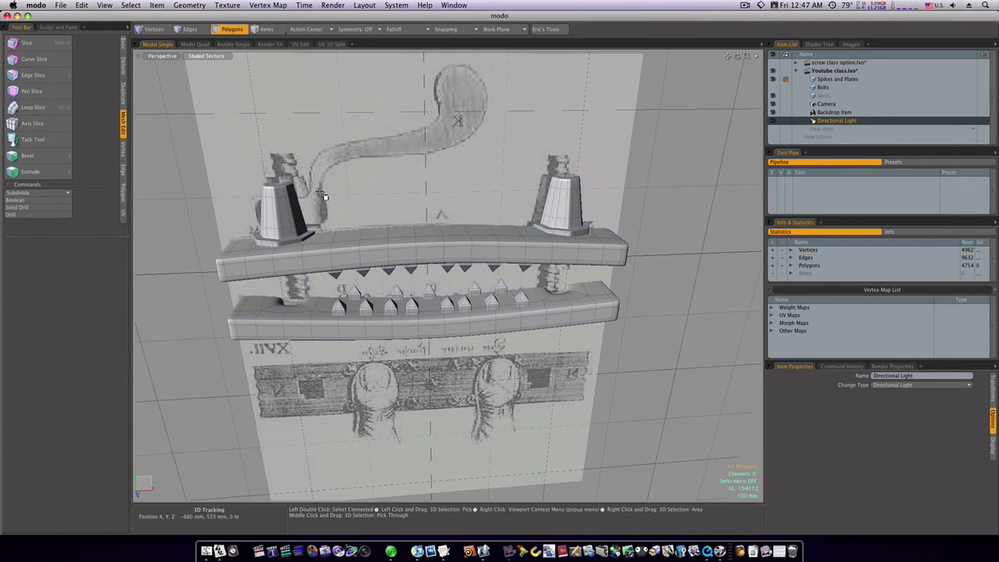
left_click_drag(423, 131, 425, 193, "alt")
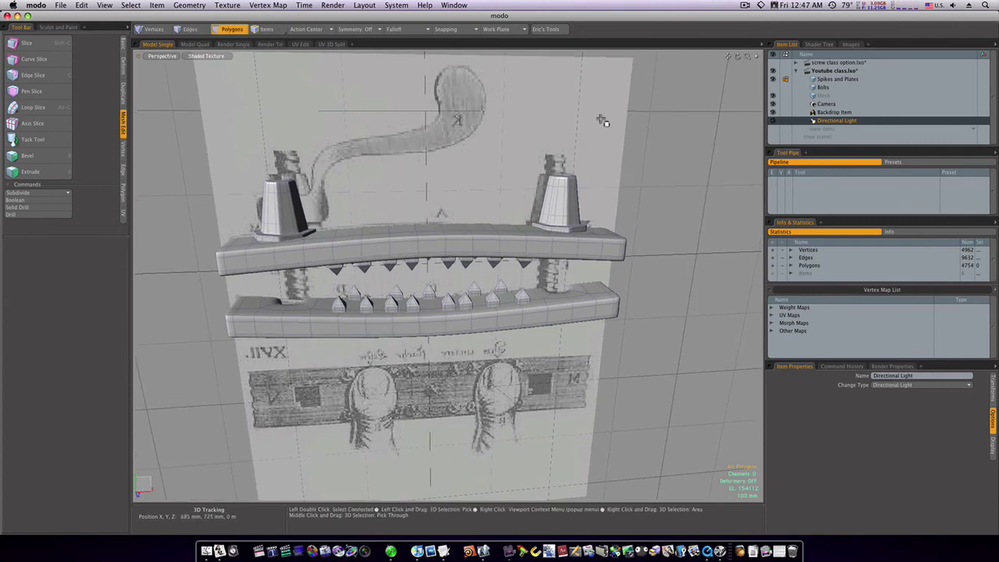